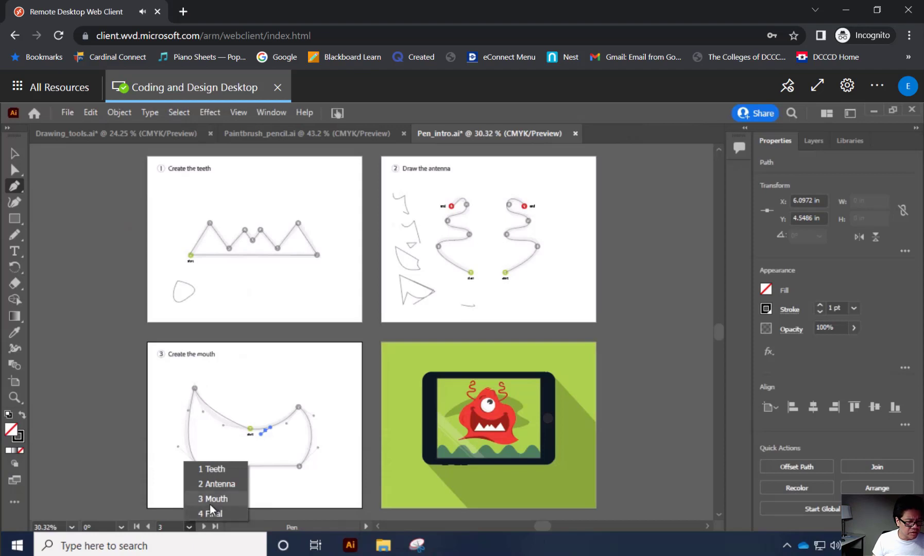
# Browse to the ClassEx4 folder in the Open dialog and extract the Part-D-pen-tool-exercises archive into its own folder there.
pyautogui.click(64, 109)
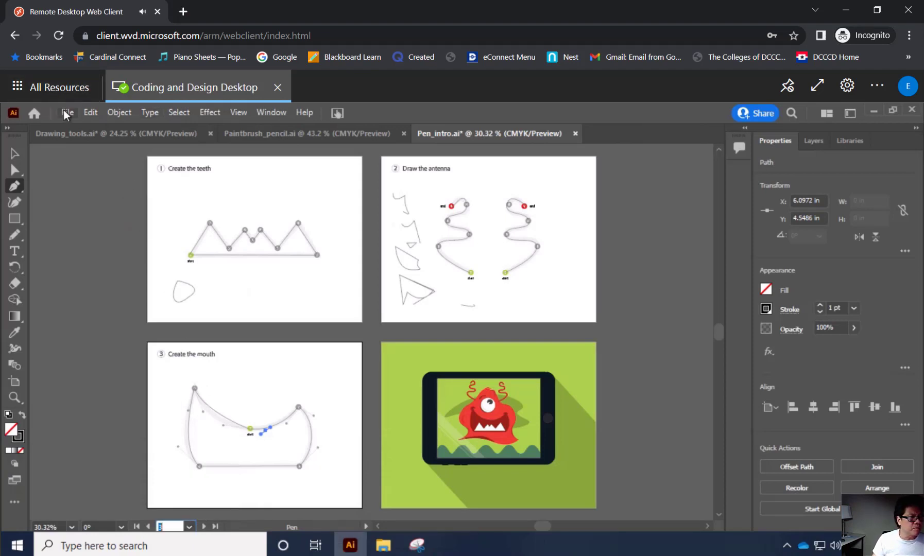
pyautogui.click(67, 112)
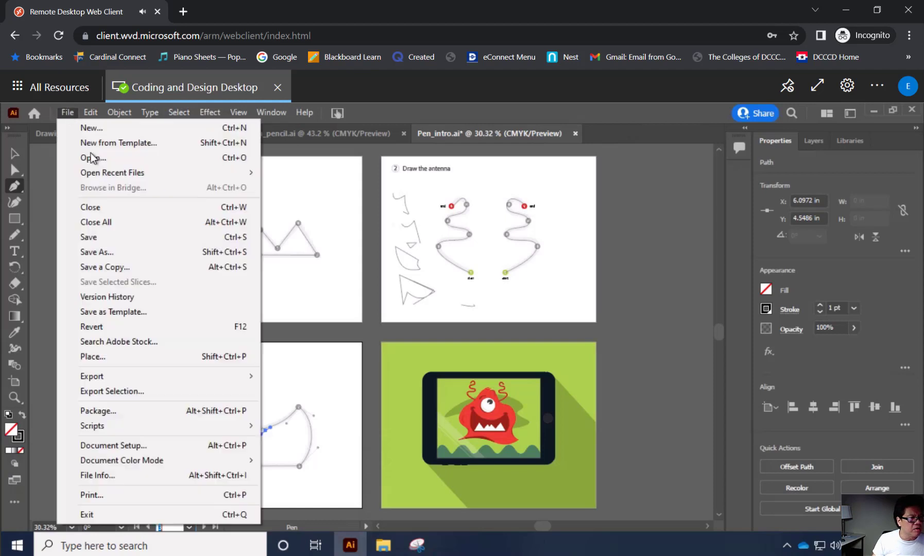
pyautogui.click(105, 160)
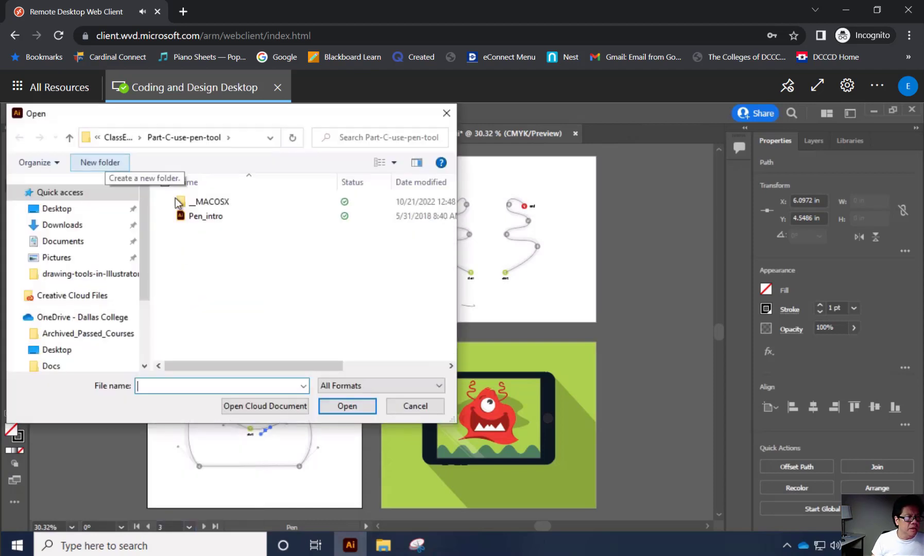
pyautogui.click(119, 137)
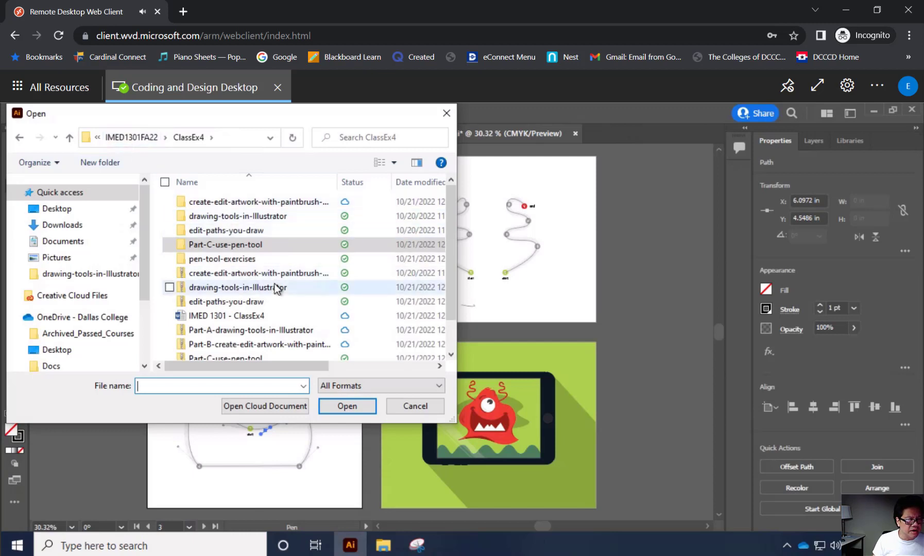
pyautogui.scroll(-1, 275, 283)
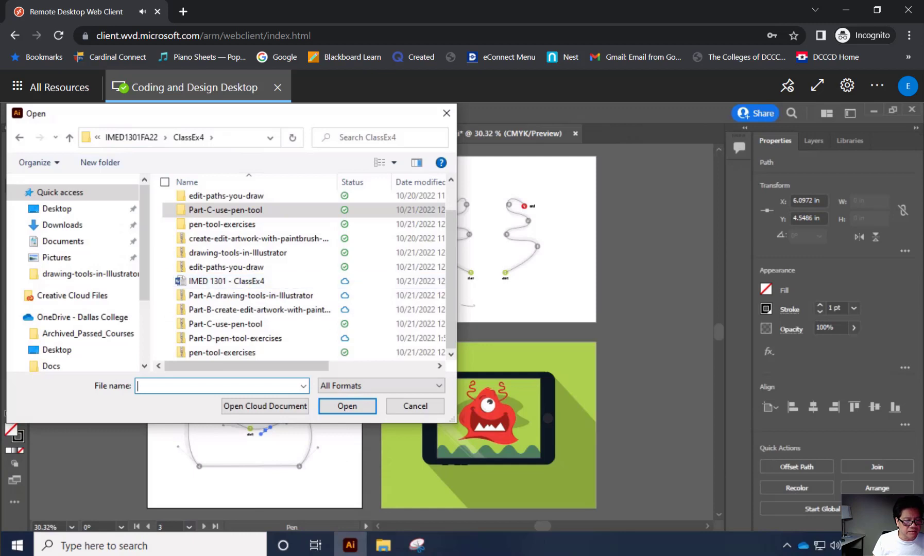
pyautogui.moveTo(415, 549)
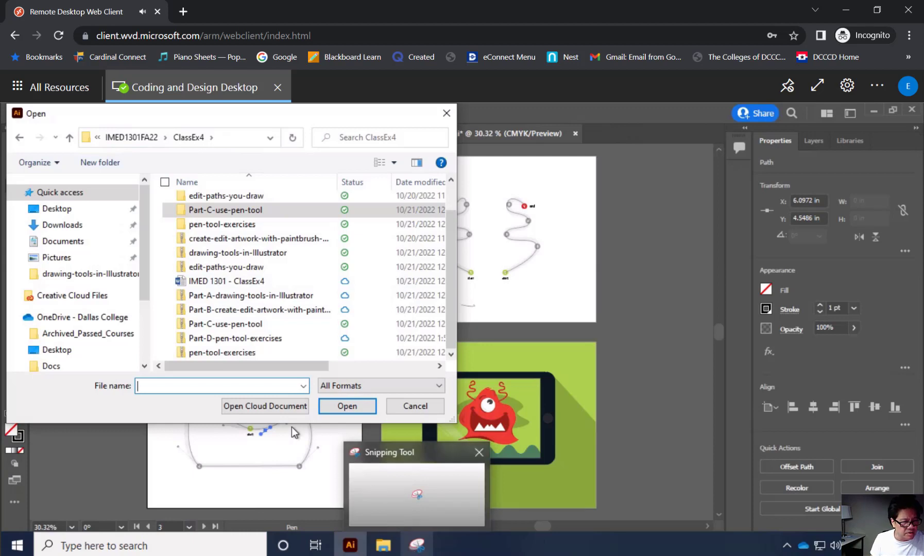
pyautogui.rightClick(259, 338)
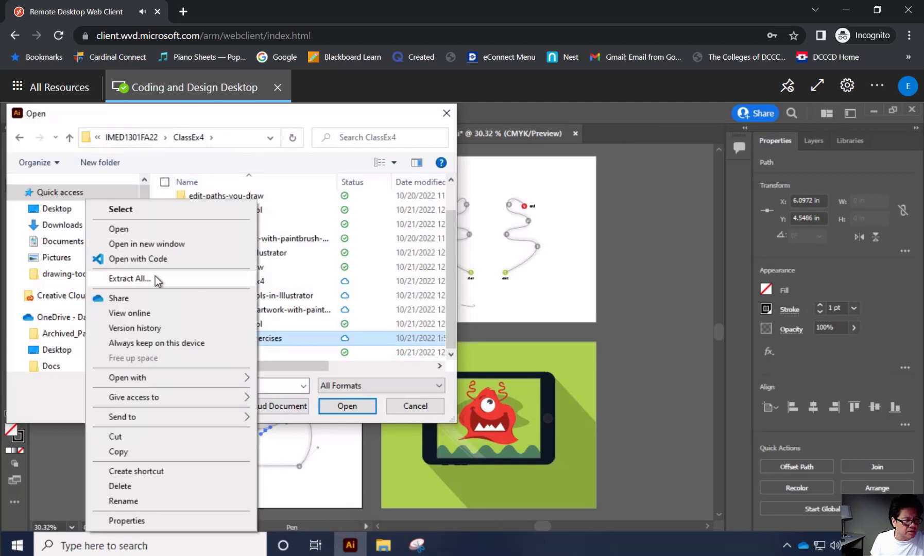
pyautogui.click(155, 278)
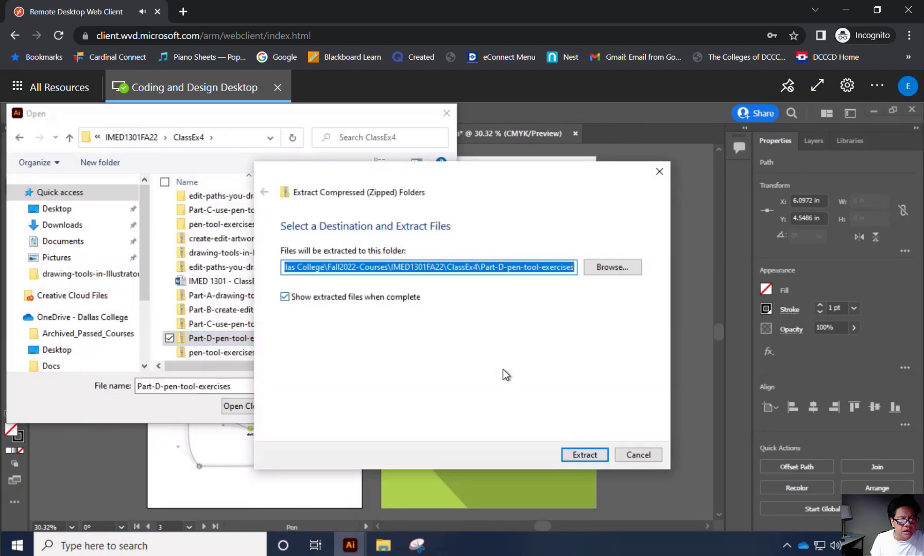
pyautogui.click(599, 460)
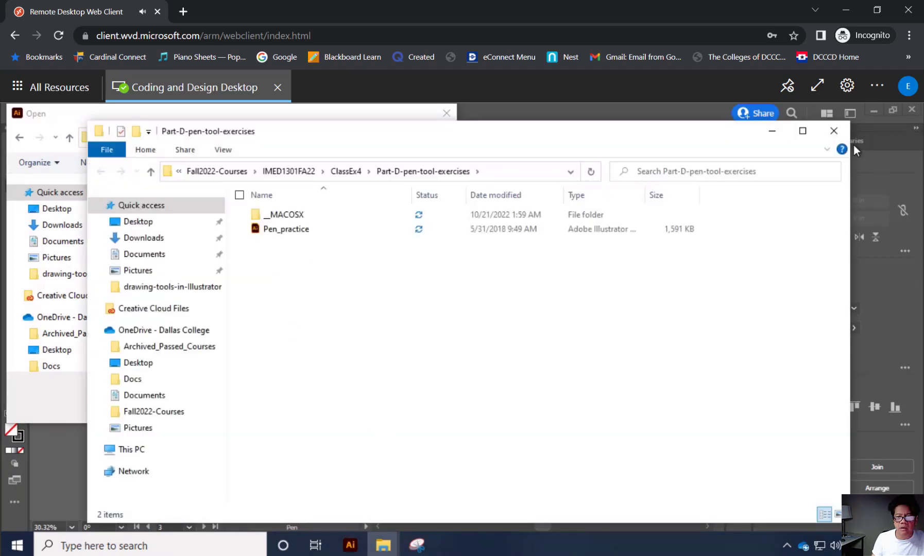
pyautogui.click(834, 130)
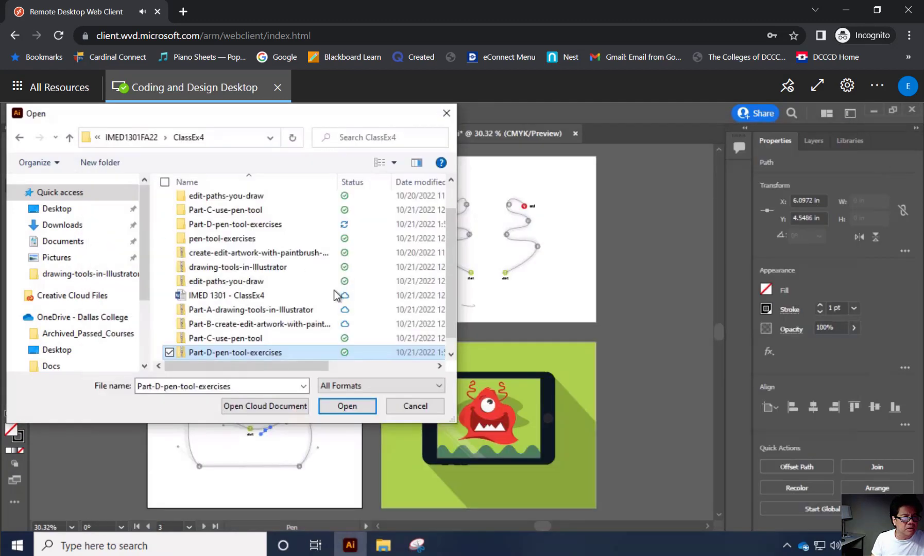
# Open the Pen_practice file from the extracted Part-D-pen-tool-exercises folder.
pyautogui.click(213, 227)
pyautogui.doubleClick(212, 226)
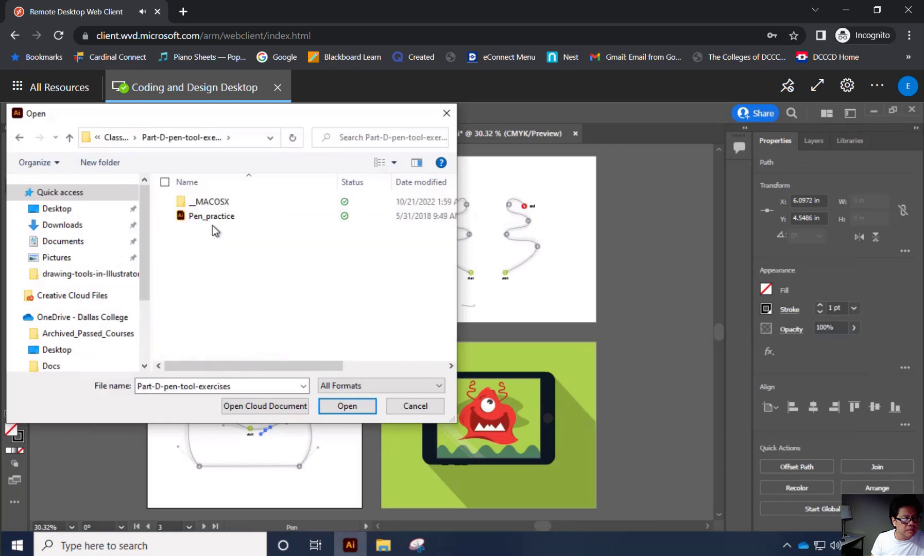
pyautogui.click(216, 218)
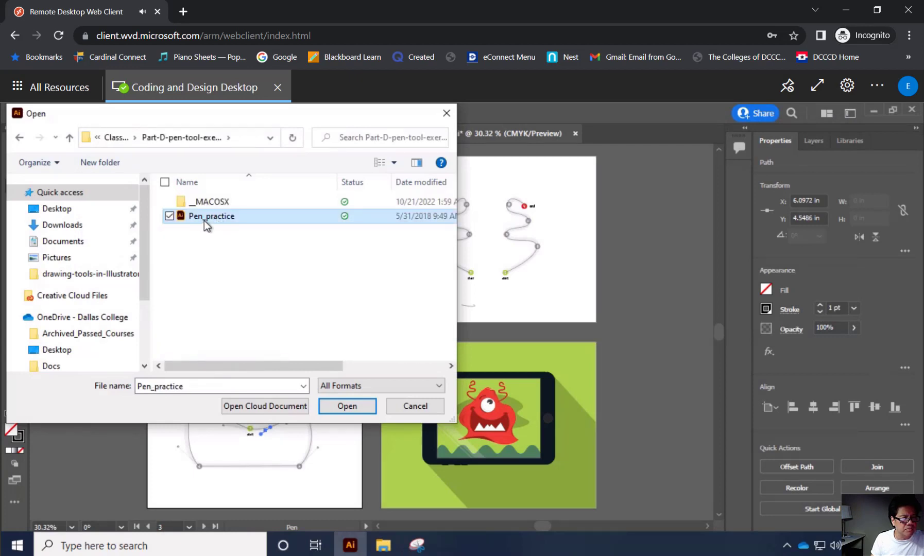
pyautogui.click(359, 408)
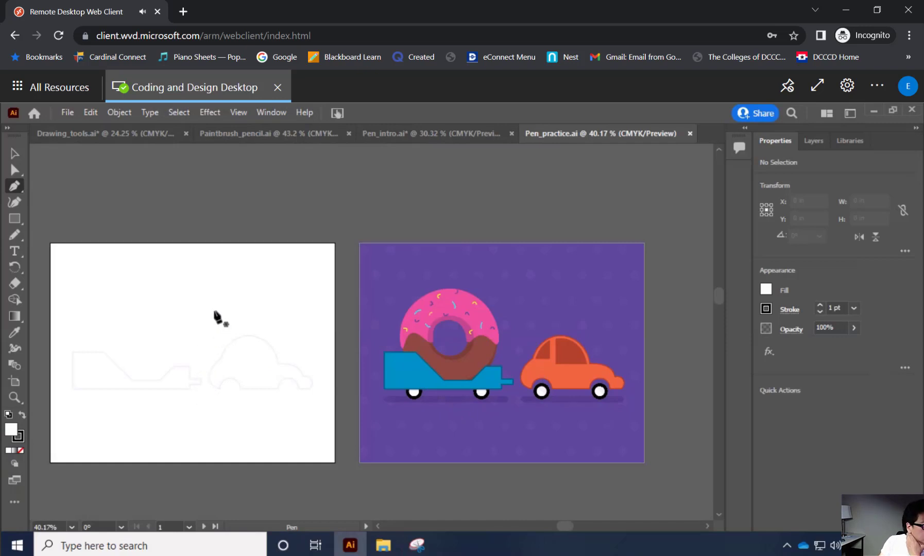
# Fit all artboards of the Pen_practice document in the window.
pyautogui.click(273, 113)
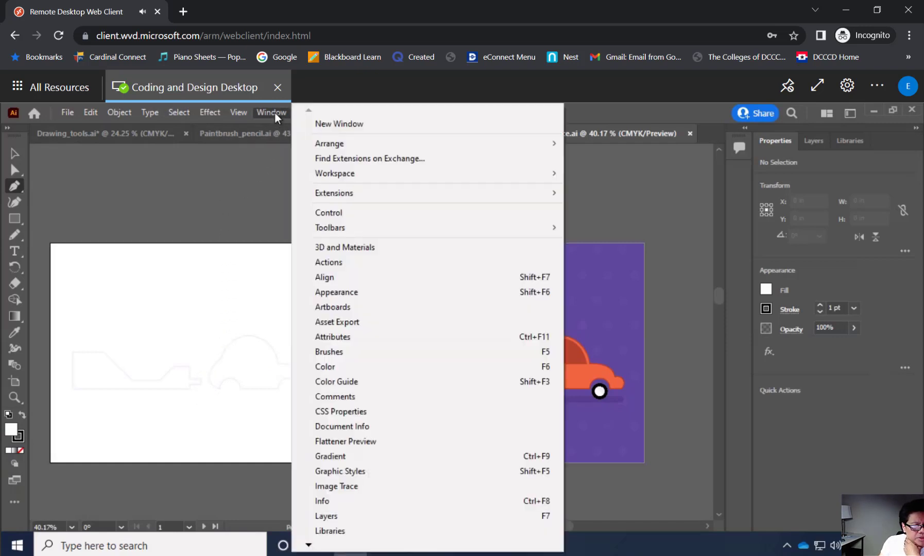
pyautogui.moveTo(243, 115)
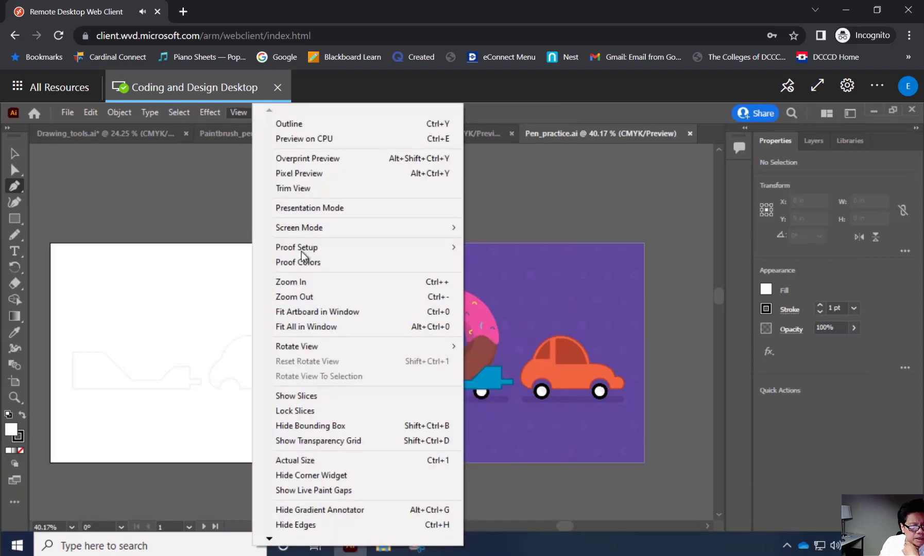
pyautogui.click(313, 331)
pyautogui.click(311, 329)
pyautogui.click(271, 346)
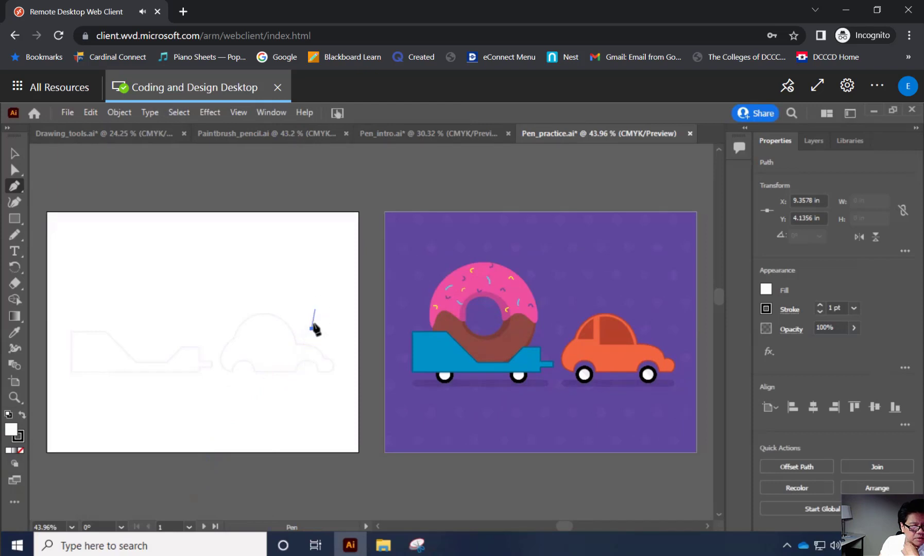
# Deselect the stray anchor point above the car's hood and save the document.
pyautogui.click(17, 151)
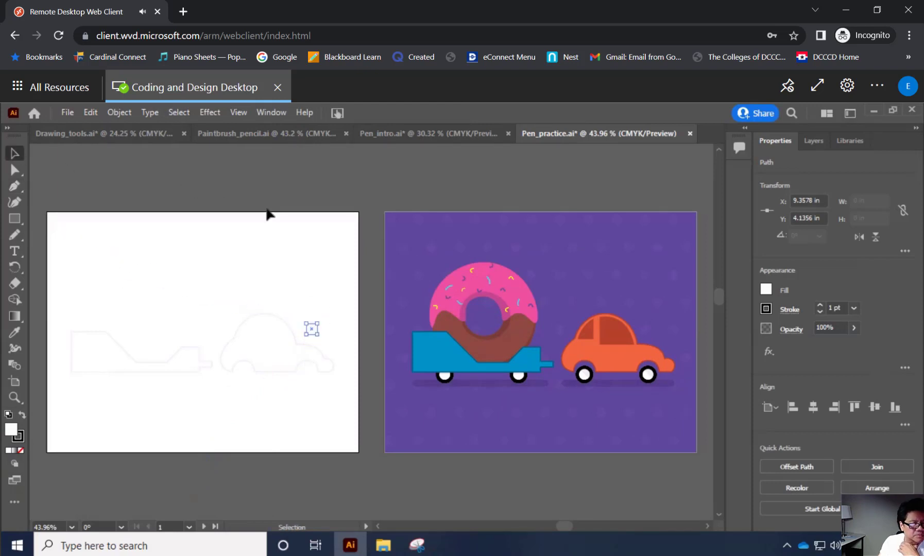
pyautogui.click(305, 209)
pyautogui.hotkey('ctrl', 's')
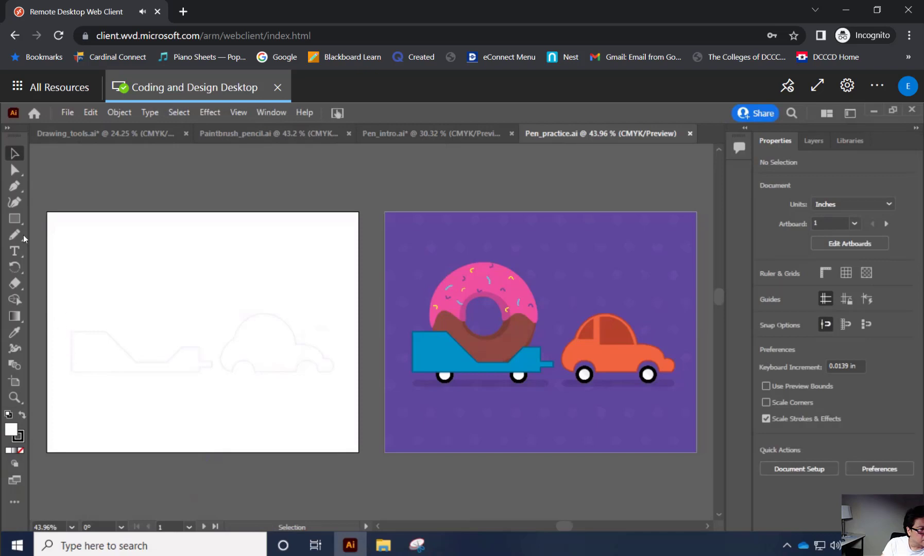
# Activate the Pen tool and set the fill colour to black.
pyautogui.click(18, 190)
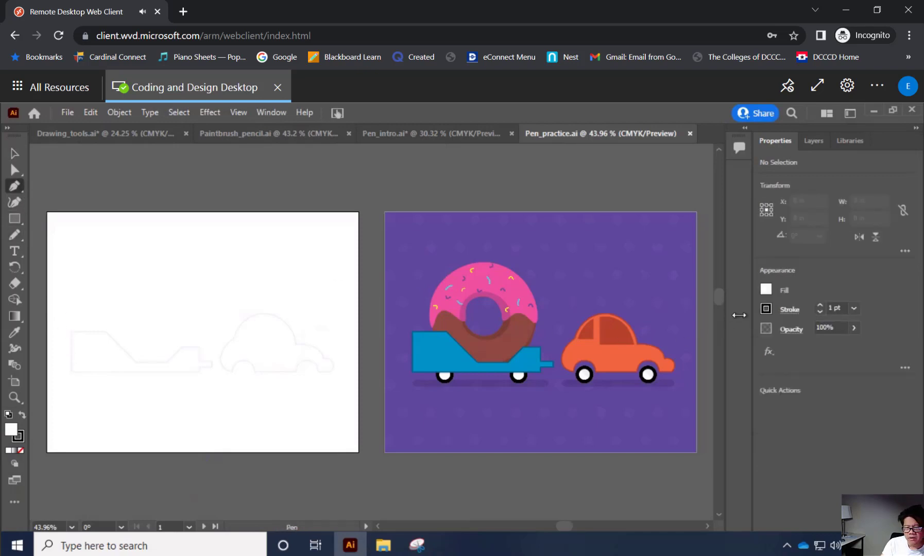
pyautogui.click(768, 292)
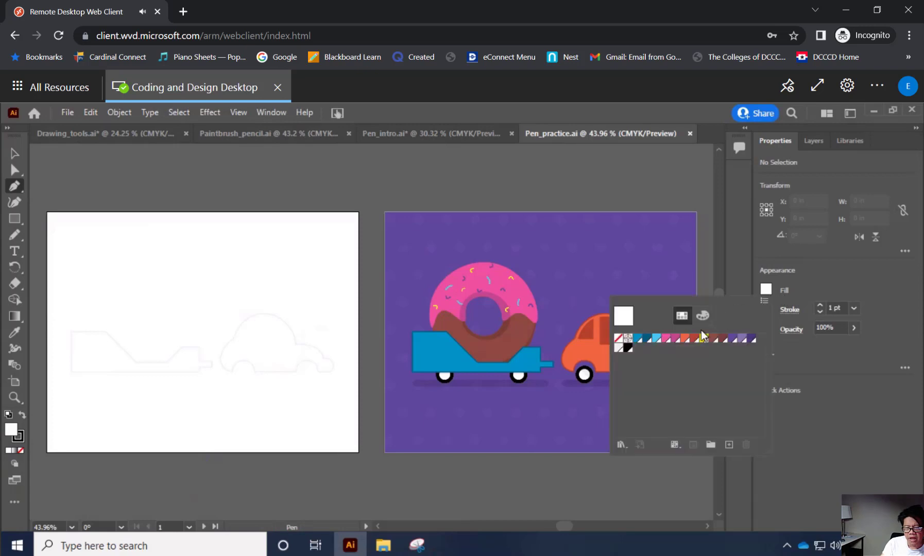
pyautogui.click(628, 348)
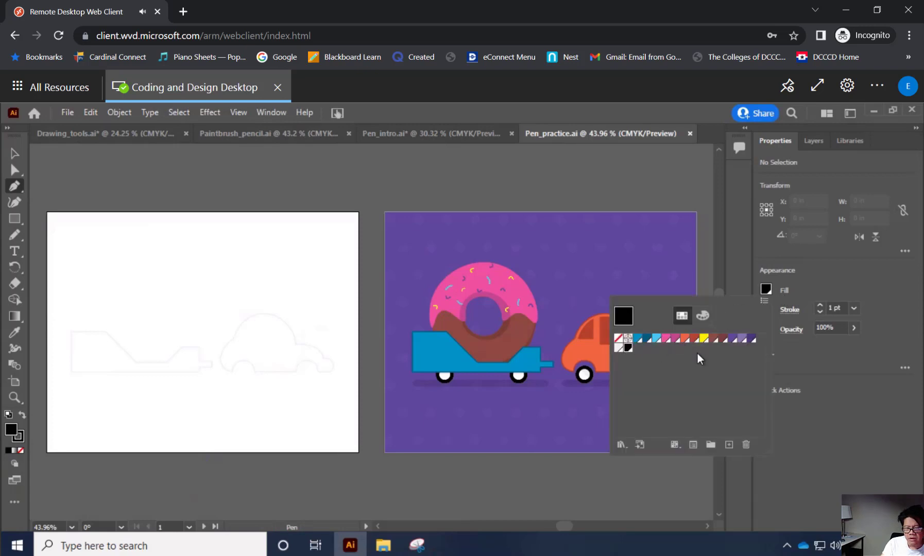
pyautogui.click(810, 353)
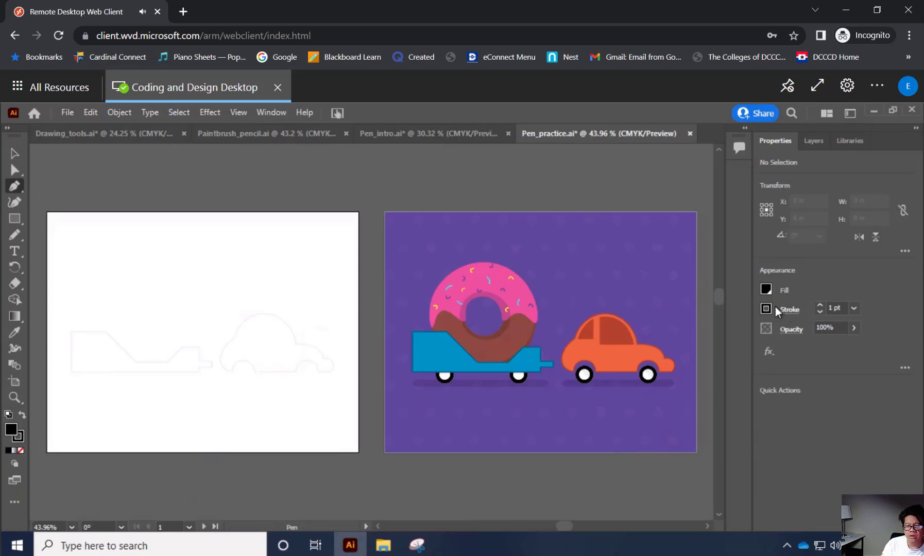
# Try tracing the trailer's rear edge, upper edge and slope with a black-filled path, and undo the whole path.
pyautogui.click(69, 372)
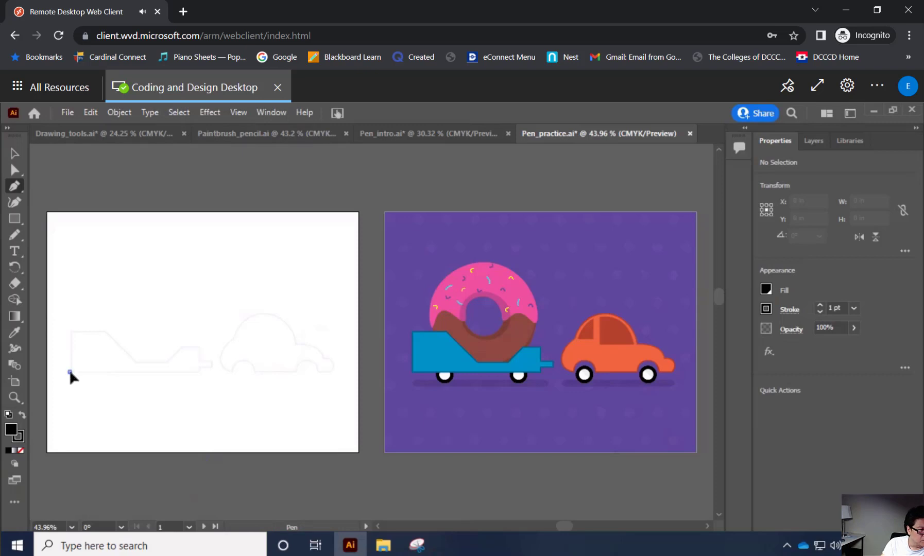
pyautogui.click(70, 333)
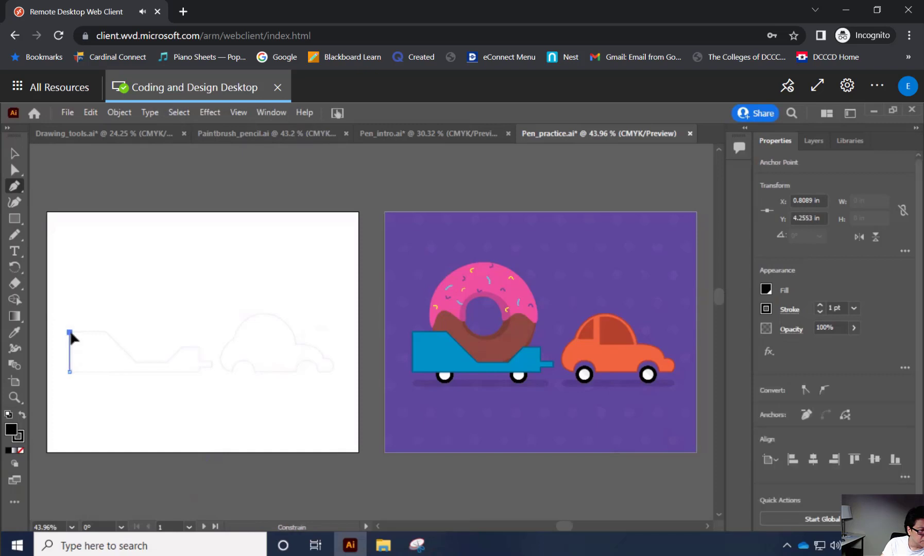
pyautogui.click(106, 332)
pyautogui.click(136, 361)
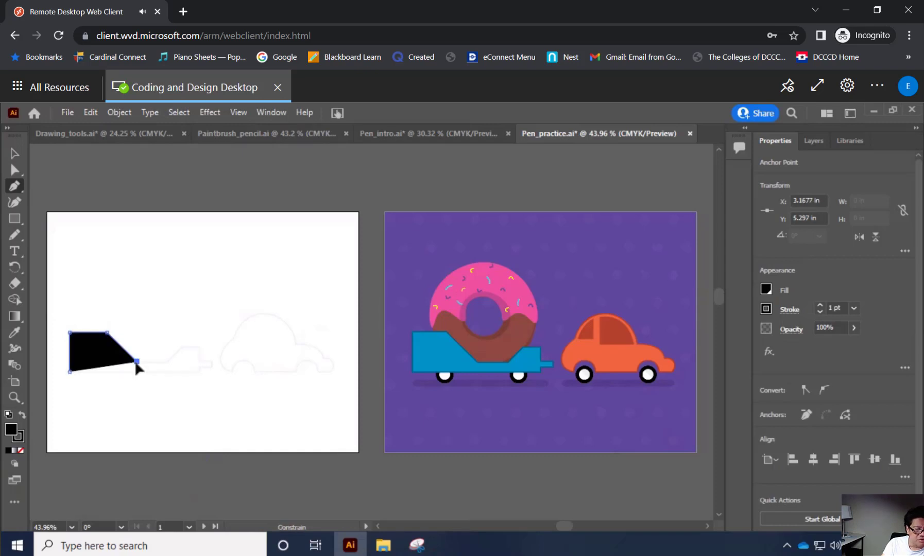
pyautogui.hotkey('ctrl', 'z')
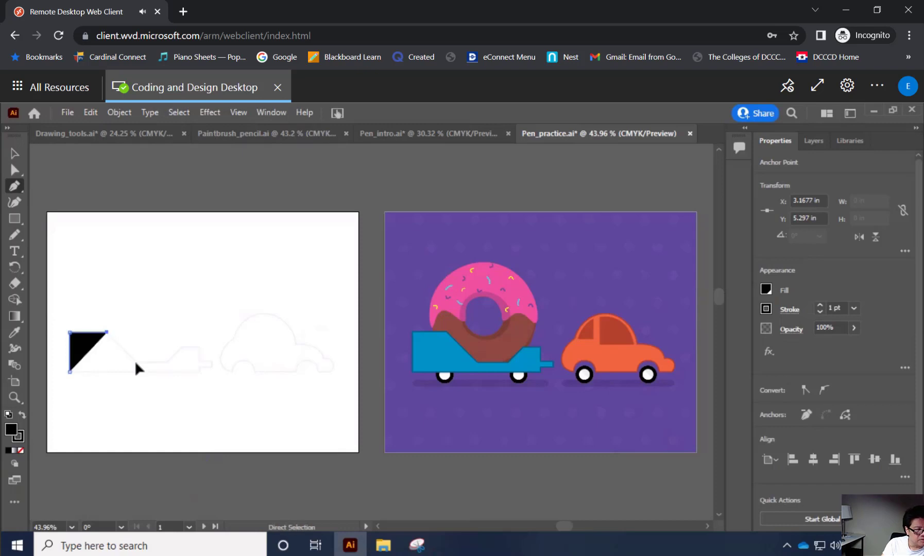
pyautogui.hotkey('ctrl', 'z')
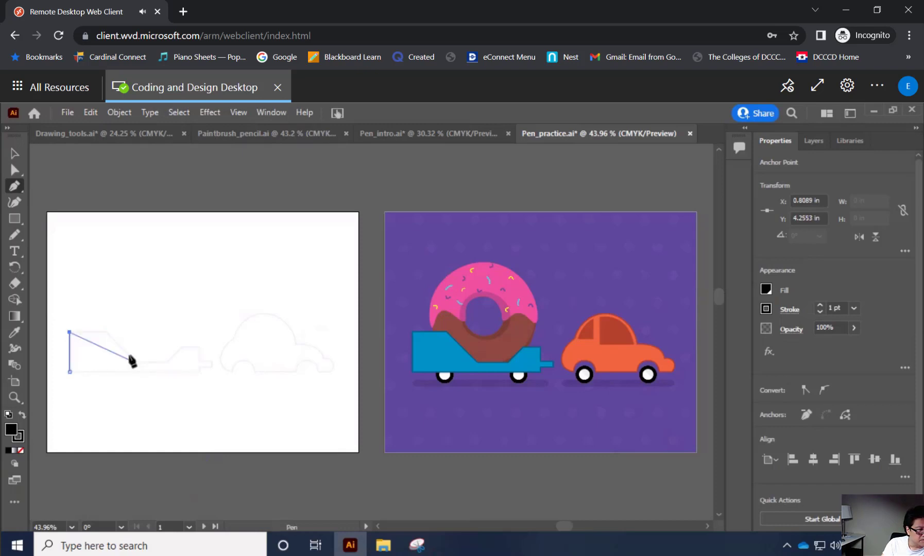
pyautogui.click(104, 332)
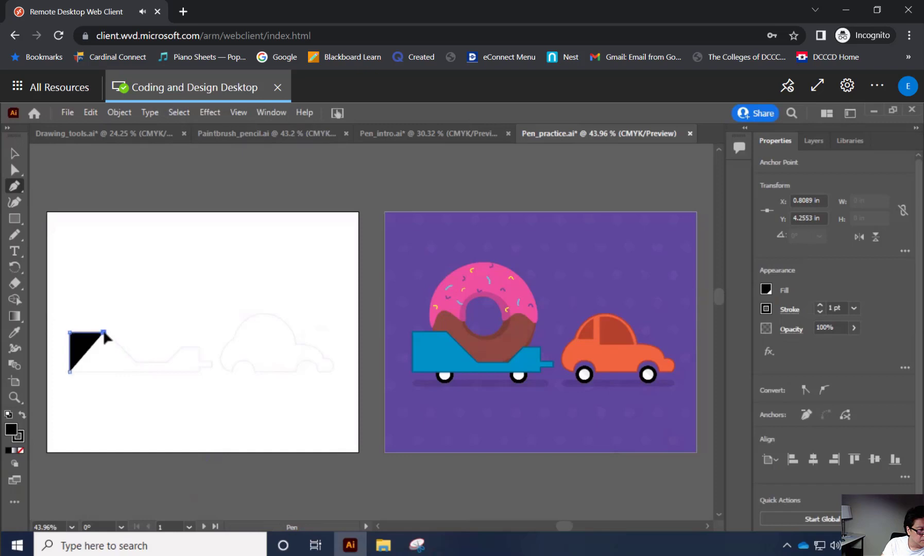
pyautogui.hotkey('ctrl', 'z')
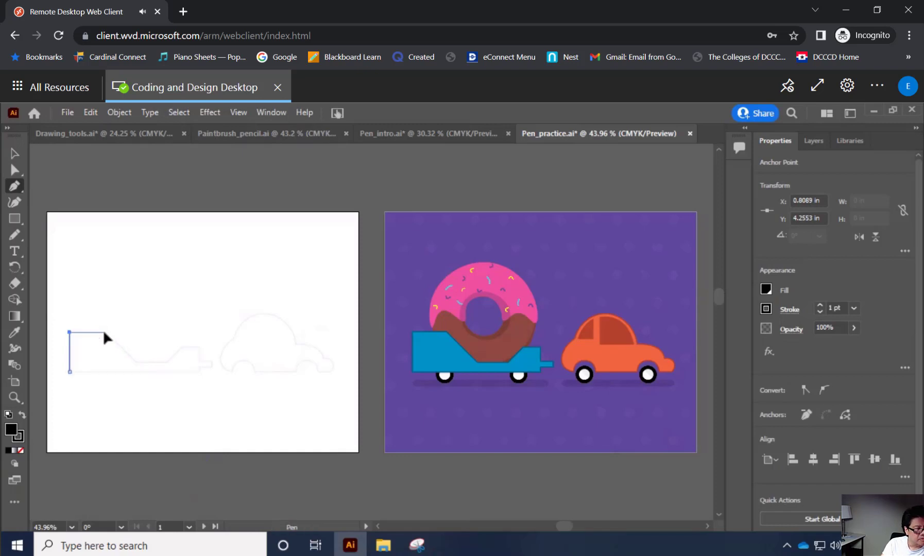
pyautogui.hotkey('ctrl', 'z')
pyautogui.hotkey('ctrl', 'z')
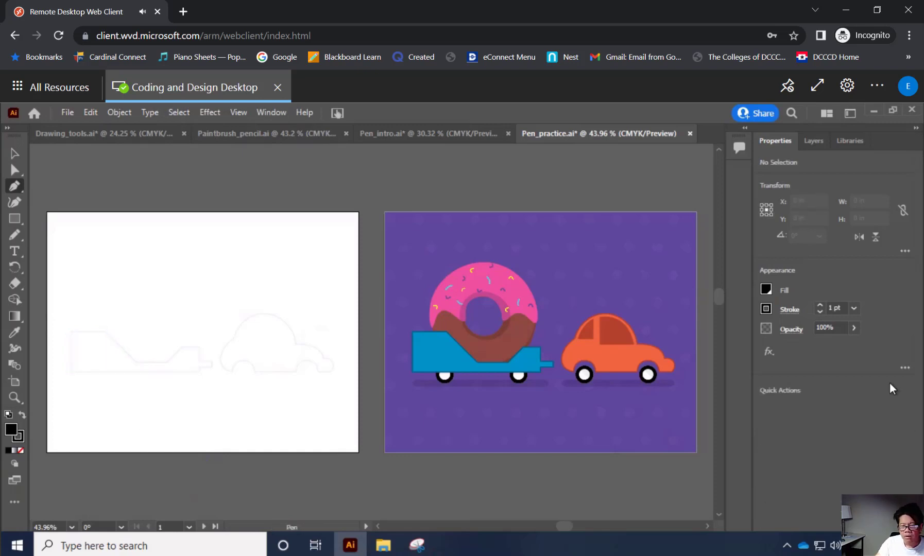
# Set the fill to None for the path drawn with the Pen tool.
pyautogui.click(766, 290)
pyautogui.click(618, 338)
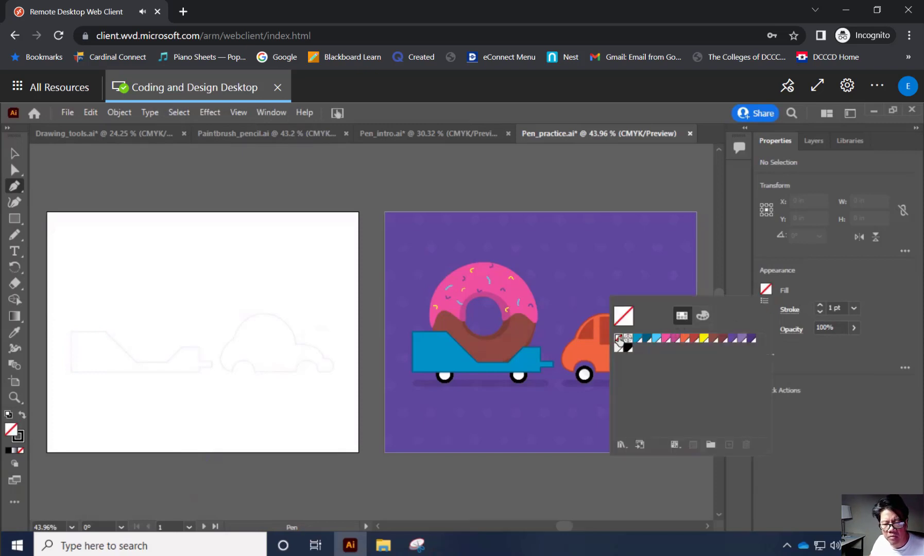
pyautogui.click(831, 355)
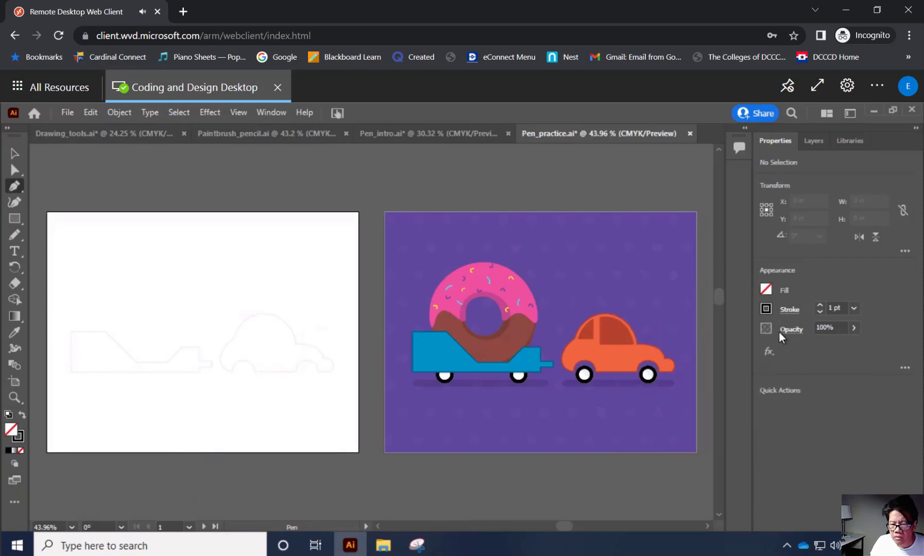
# Trace the trailer template's rear edge, upper edge, slope, flat bed and raised front section with straight Pen tool segments.
pyautogui.click(71, 370)
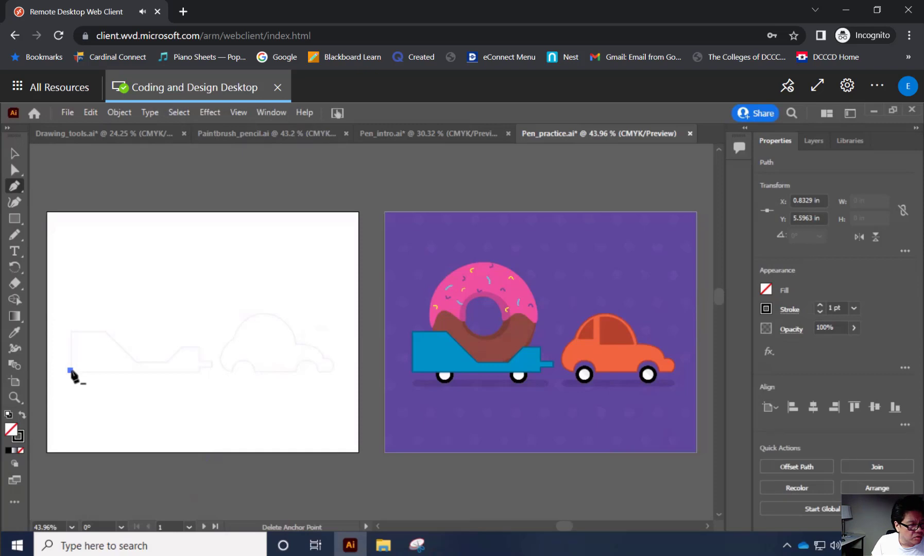
pyautogui.click(70, 332)
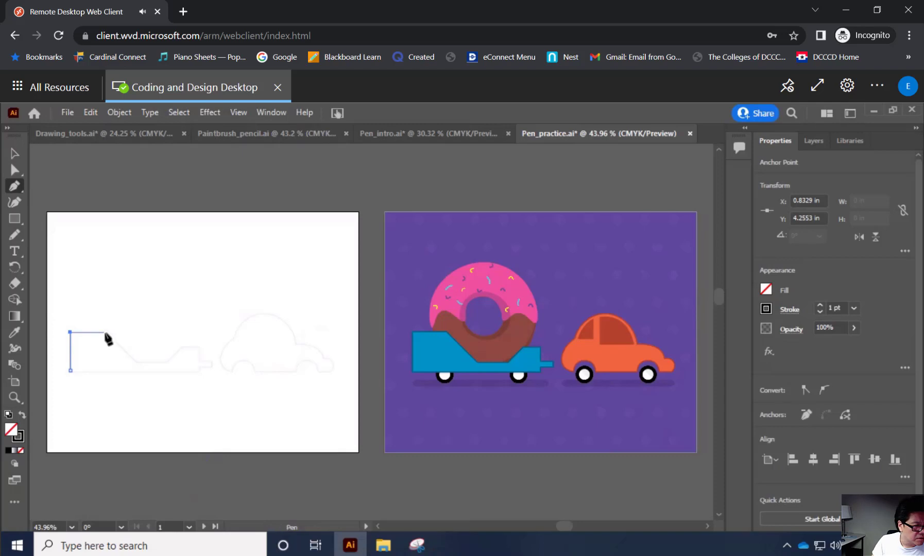
pyautogui.click(104, 332)
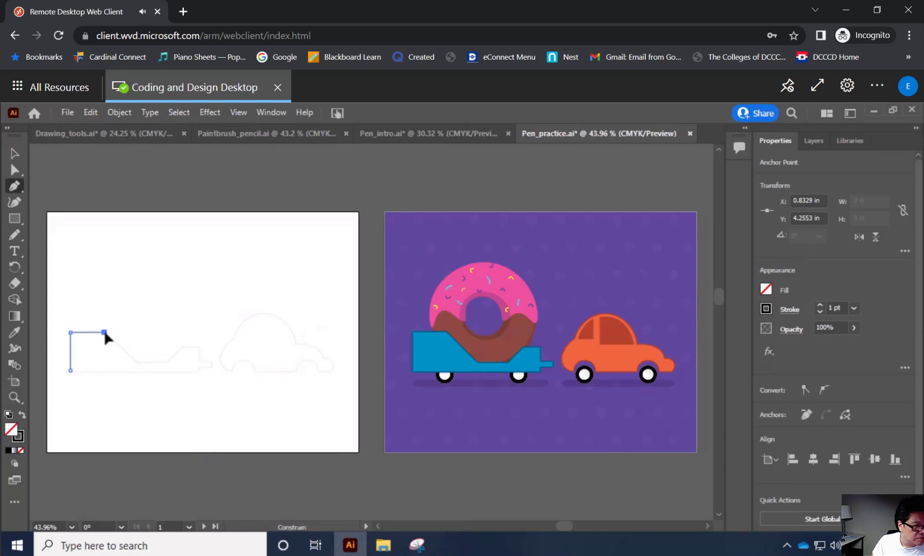
pyautogui.click(134, 363)
pyautogui.keyDown('shift'); pyautogui.click(165, 362); pyautogui.keyUp('shift')
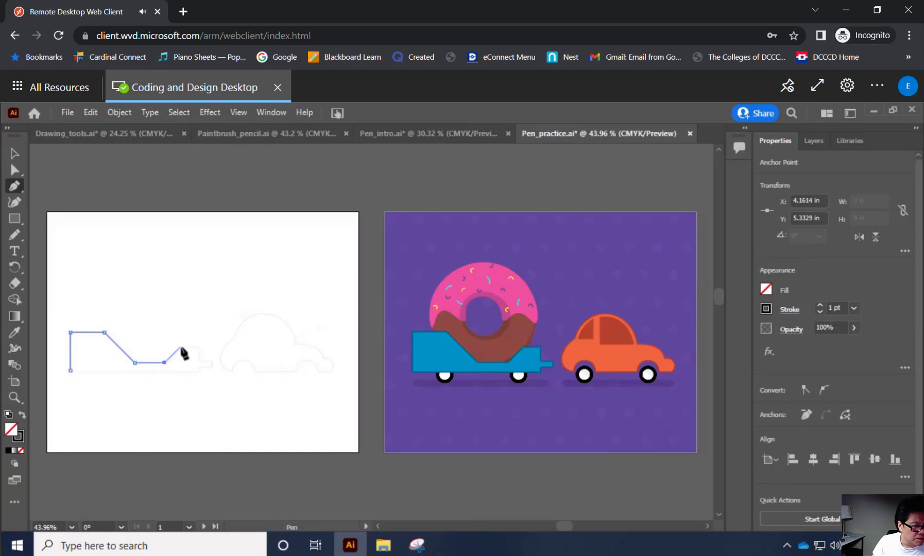
pyautogui.keyDown('shift'); pyautogui.click(180, 347); pyautogui.keyUp('shift')
pyautogui.keyDown('shift'); pyautogui.click(198, 348); pyautogui.keyUp('shift')
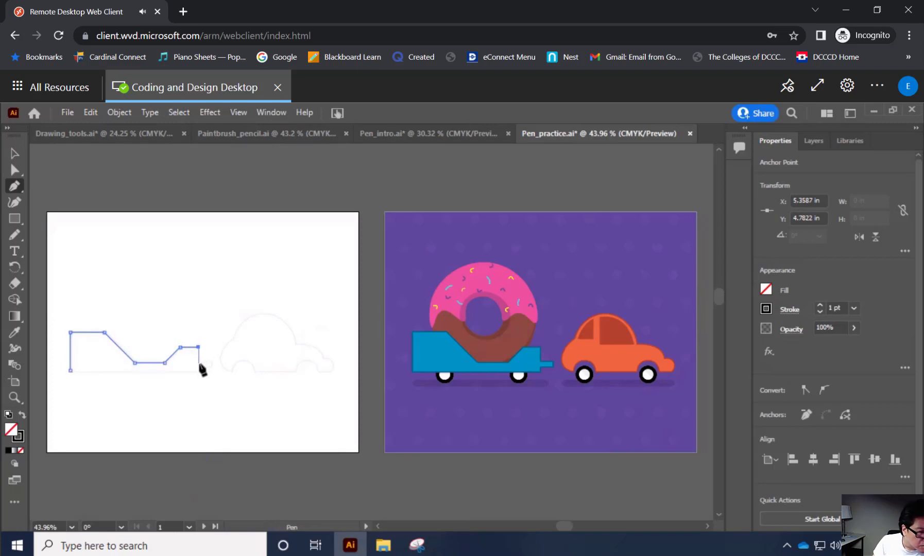
# Trace the trailer's hitch and underside with straight segments, and close the path at the starting corner.
pyautogui.keyDown('shift'); pyautogui.click(199, 362); pyautogui.keyUp('shift')
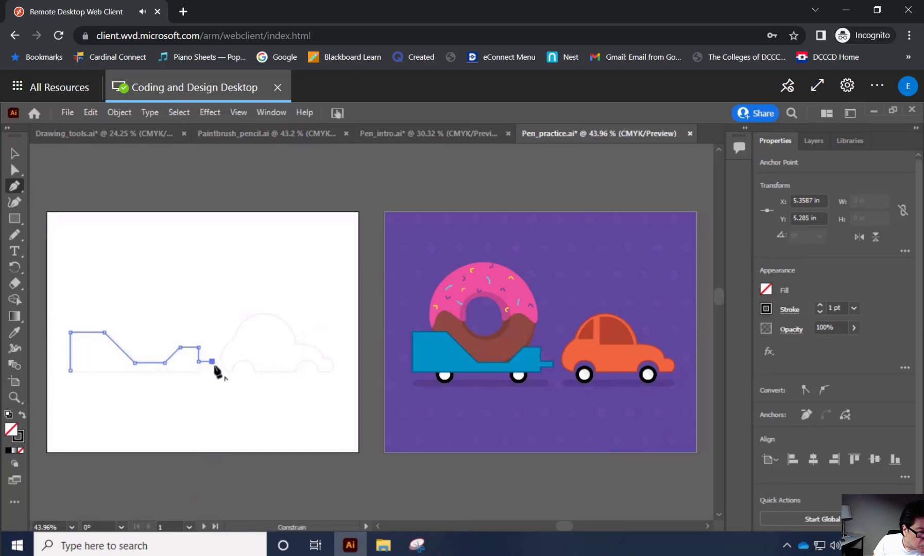
pyautogui.keyDown('shift'); pyautogui.click(212, 362); pyautogui.keyUp('shift')
pyautogui.keyDown('shift'); pyautogui.click(199, 369); pyautogui.keyUp('shift')
pyautogui.keyDown('shift'); pyautogui.click(198, 370); pyautogui.keyUp('shift')
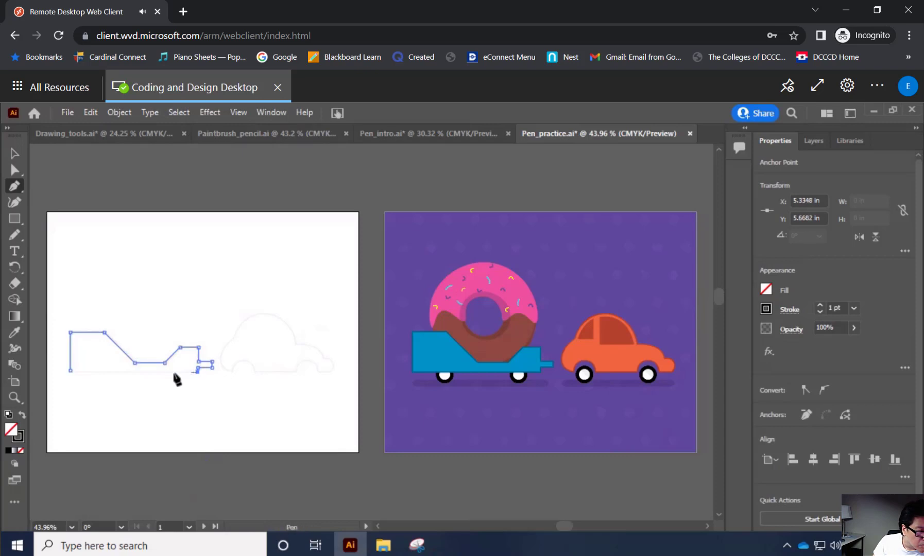
pyautogui.click(70, 370)
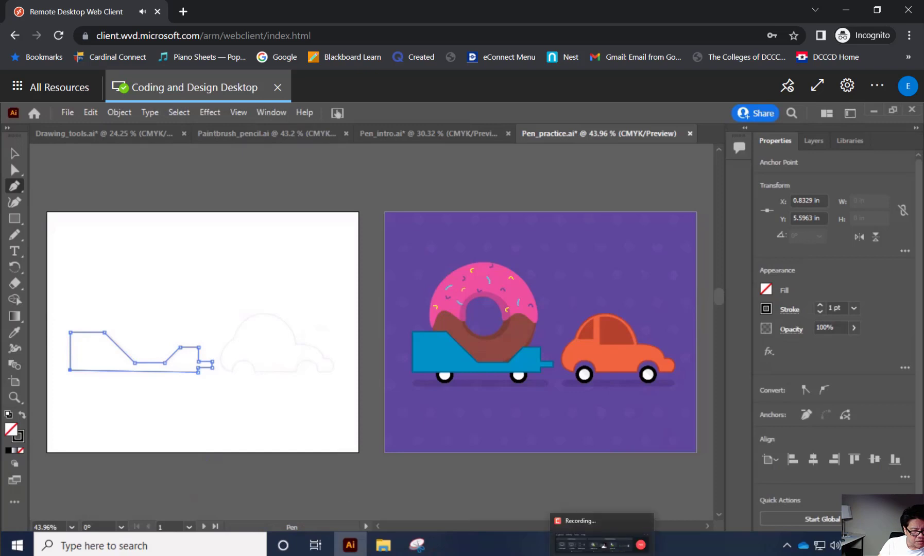
pyautogui.click(602, 555)
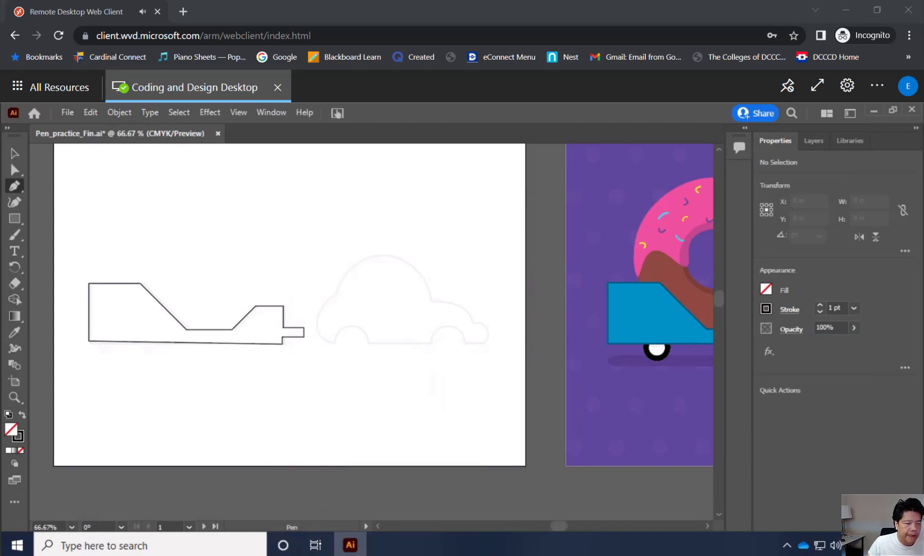
# Trace the car's straight underside from the front wheel arch to the rear wheel arch with the Pen tool, about 1.46 in long.
pyautogui.click(14, 398)
pyautogui.click(381, 326)
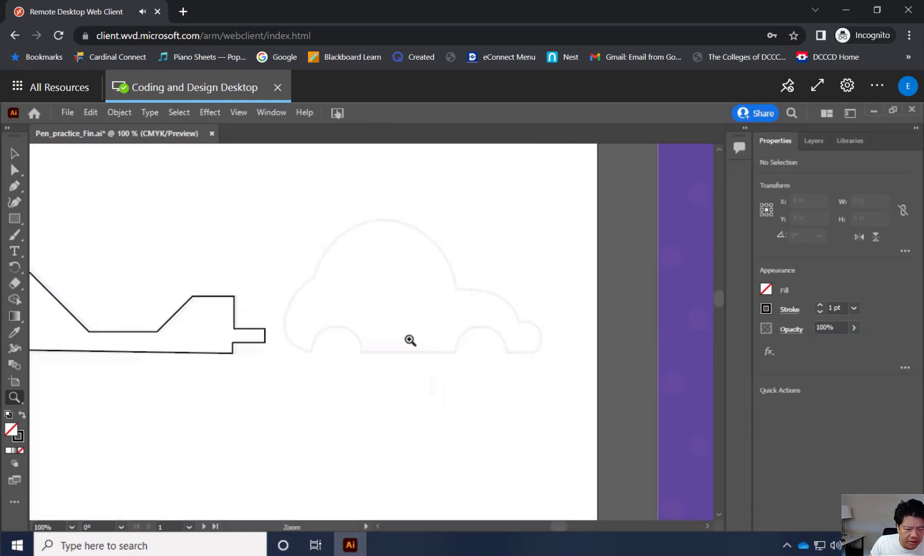
pyautogui.click(411, 340)
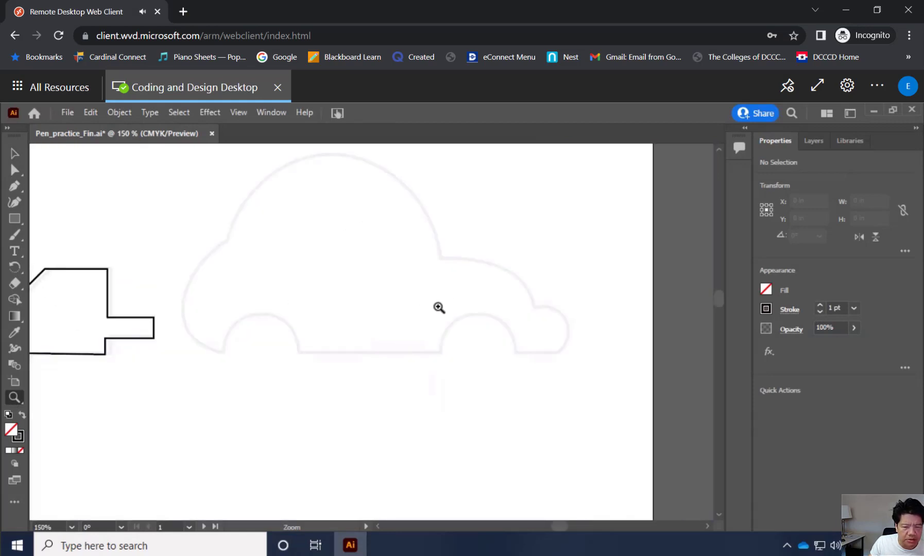
pyautogui.moveTo(720, 300); pyautogui.dragTo(721, 299)
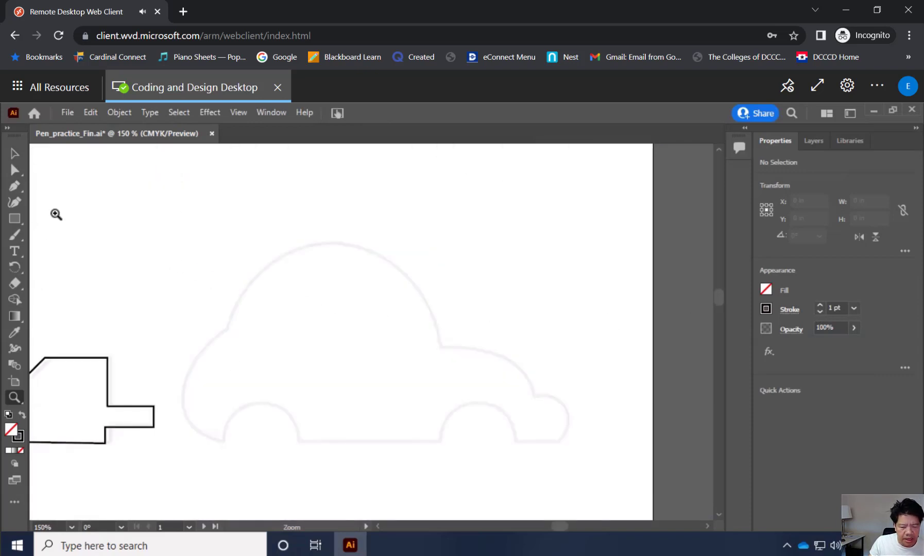
pyautogui.click(15, 186)
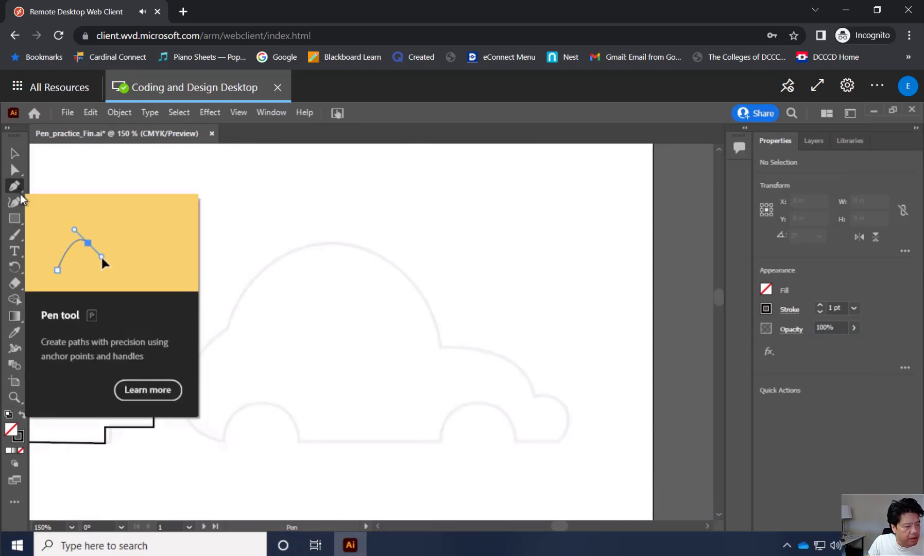
pyautogui.click(439, 441)
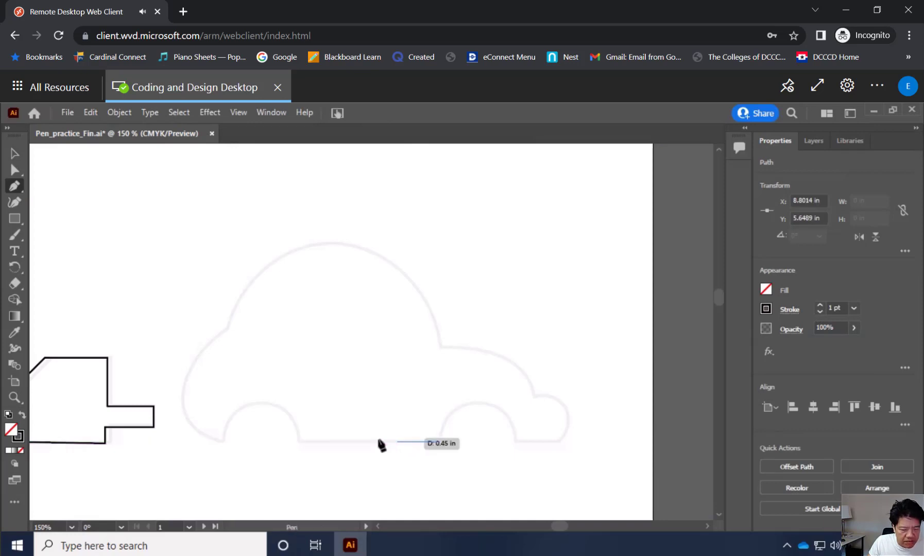
pyautogui.click(299, 442)
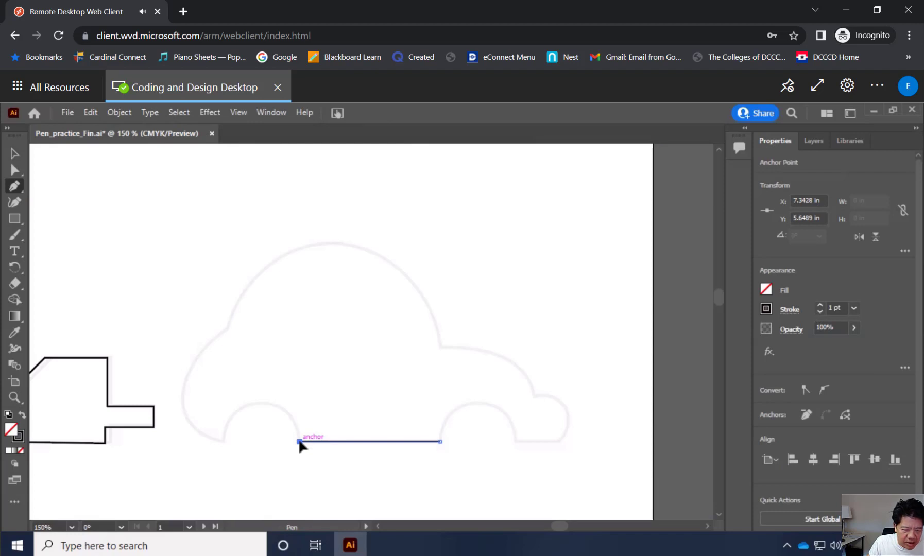
# Pull a direction handle upward from the underside's rear anchor, and trace the rear wheel arch as a curve about 0.78 in wide.
pyautogui.moveTo(300, 441)
pyautogui.mouseDown()
pyautogui.moveTo(301, 398)
pyautogui.moveTo(294, 436)
pyautogui.moveTo(266, 416)
pyautogui.moveTo(276, 406)
pyautogui.moveTo(258, 439)
pyautogui.moveTo(245, 423)
pyautogui.moveTo(294, 443)
pyautogui.moveTo(276, 411)
pyautogui.moveTo(236, 440)
pyautogui.moveTo(250, 415)
pyautogui.moveTo(291, 437)
pyautogui.moveTo(295, 421)
pyautogui.moveTo(250, 411)
pyautogui.moveTo(301, 421)
pyautogui.moveTo(300, 442)
pyautogui.mouseUp()
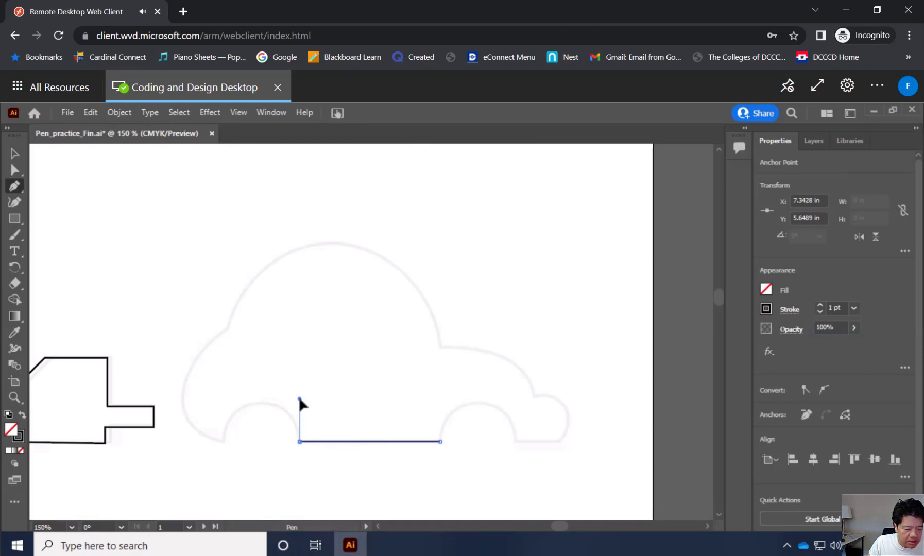
pyautogui.moveTo(303, 422); pyautogui.dragTo(299, 441)
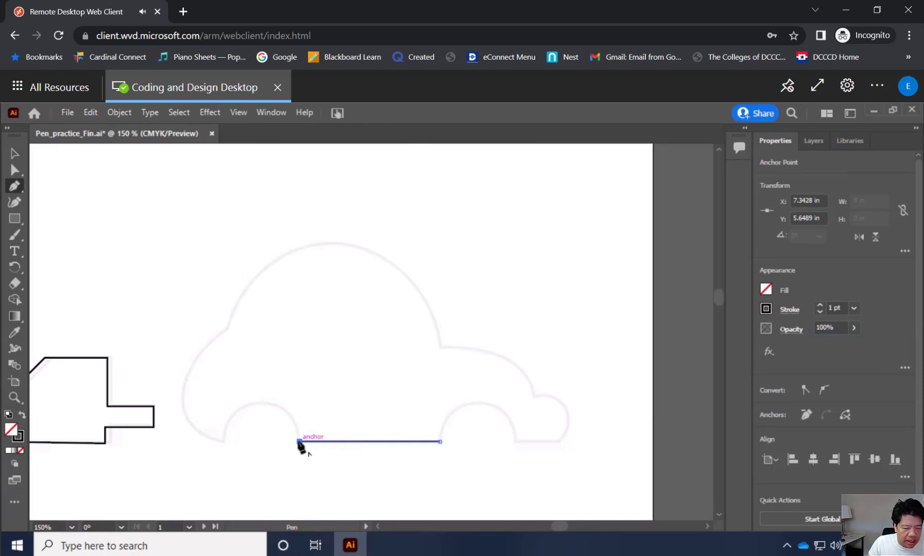
pyautogui.moveTo(299, 441); pyautogui.dragTo(303, 407)
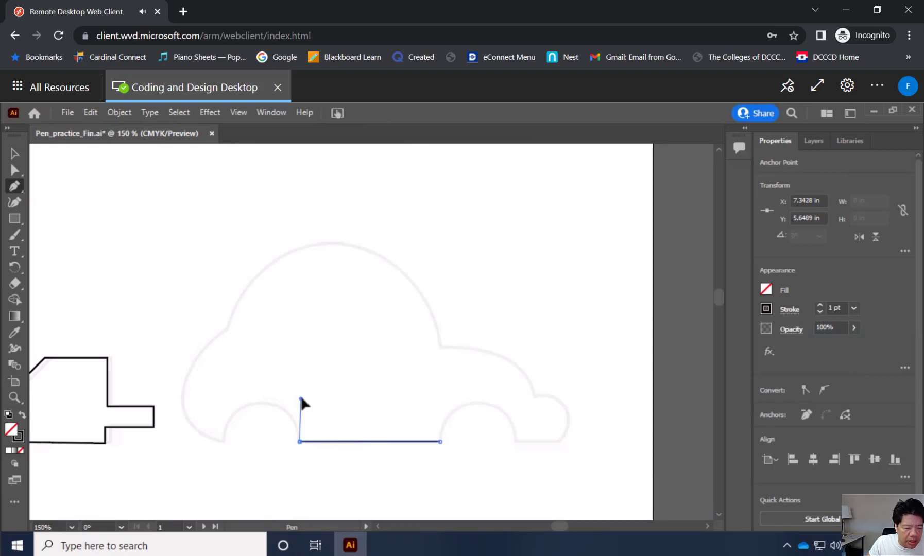
pyautogui.moveTo(301, 398); pyautogui.dragTo(300, 400)
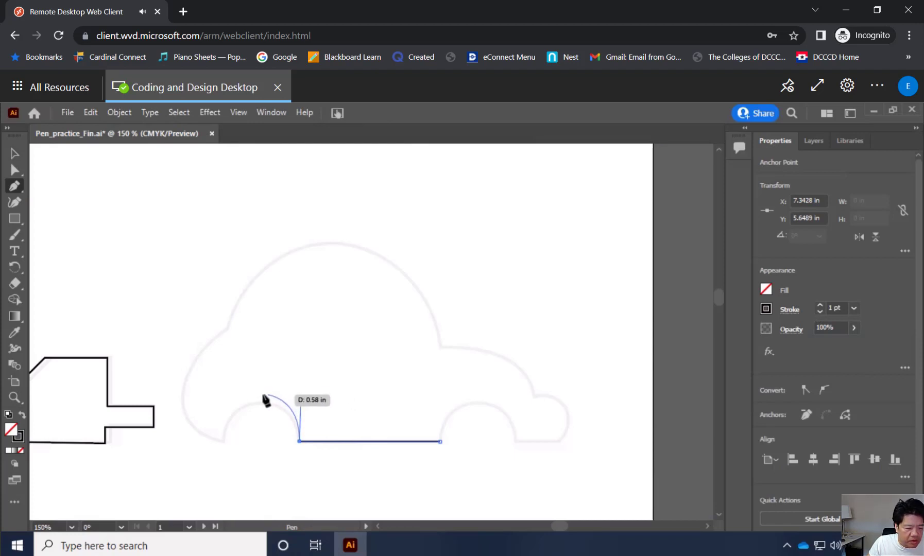
pyautogui.click(224, 441)
pyautogui.moveTo(223, 442); pyautogui.dragTo(222, 499)
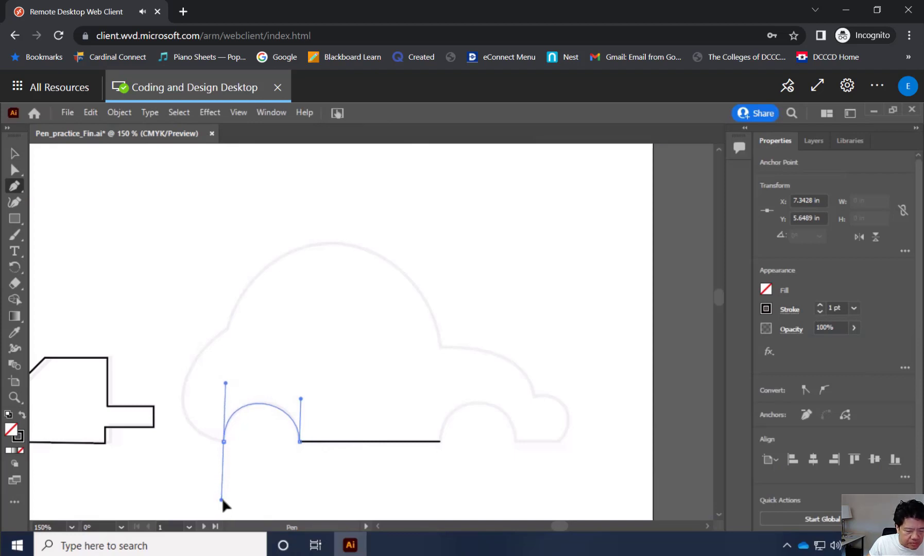
pyautogui.moveTo(222, 499); pyautogui.dragTo(221, 499)
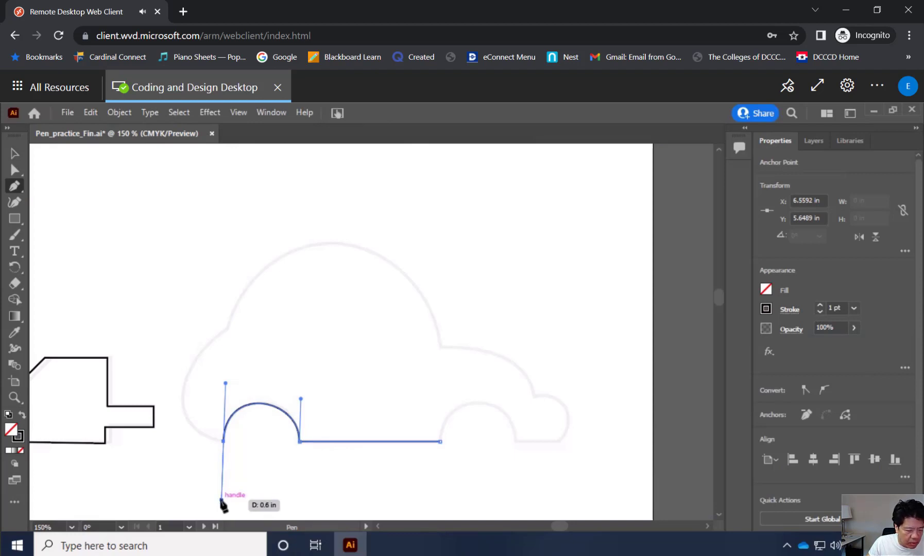
# Convert the rear wheel arch's end anchor to a corner by redirecting its outgoing handle horizontally toward the car's rear.
pyautogui.press('alt')
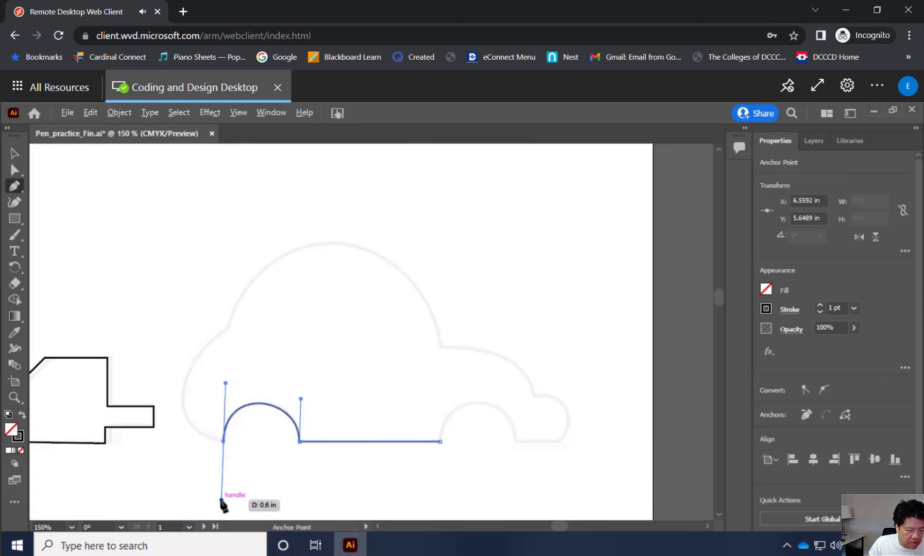
pyautogui.moveTo(222, 501); pyautogui.dragTo(197, 441)
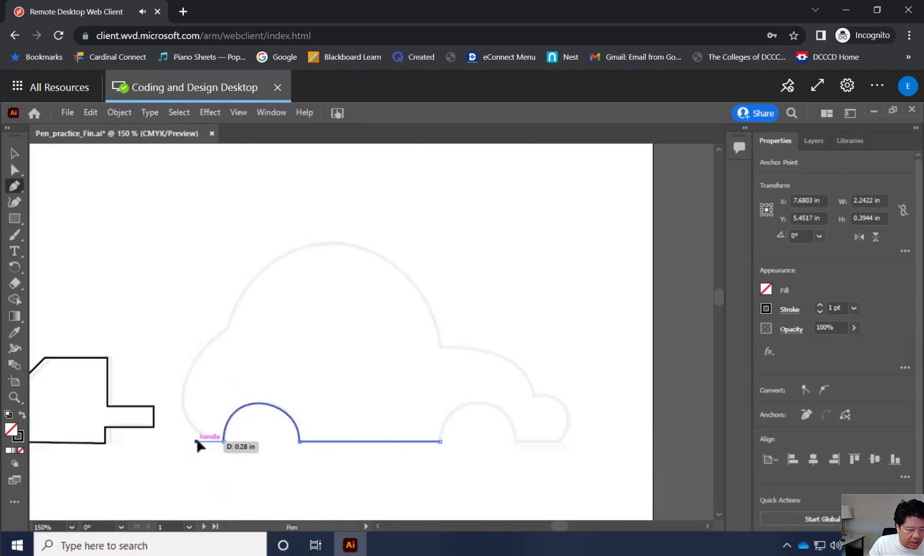
pyautogui.click(223, 441)
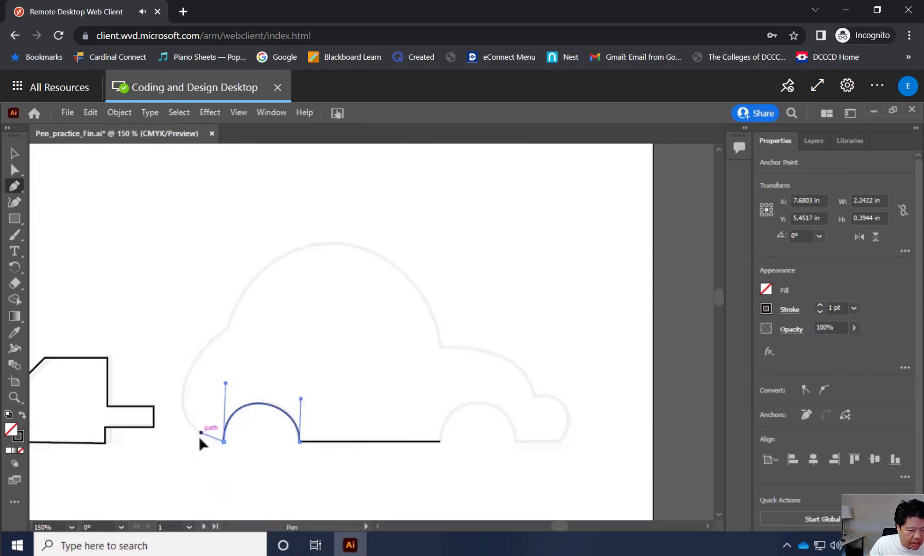
pyautogui.moveTo(200, 444); pyautogui.dragTo(195, 441)
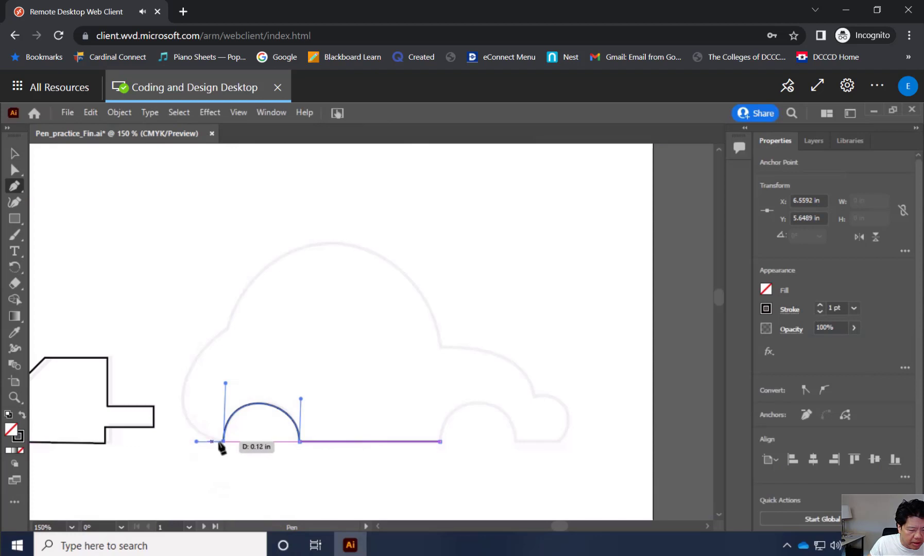
# Try tracing the car's rear curve with two anchor points and a rotated handle, and undo back to the wheel arch's end.
pyautogui.click(186, 416)
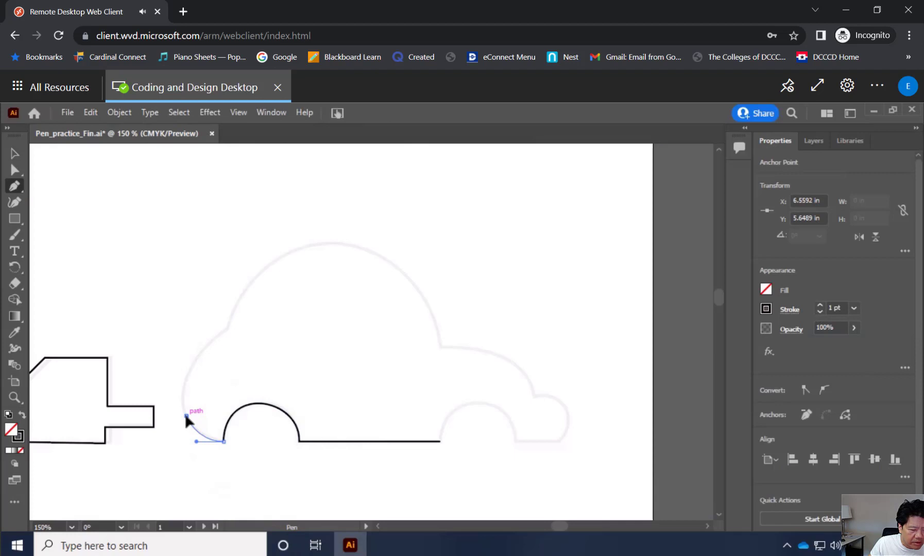
pyautogui.moveTo(186, 416); pyautogui.dragTo(186, 376)
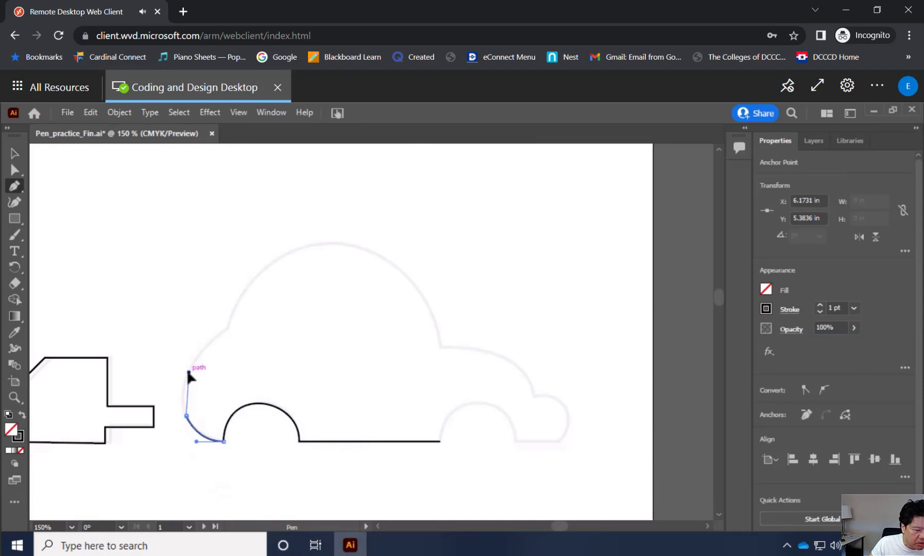
pyautogui.moveTo(188, 372); pyautogui.dragTo(220, 385)
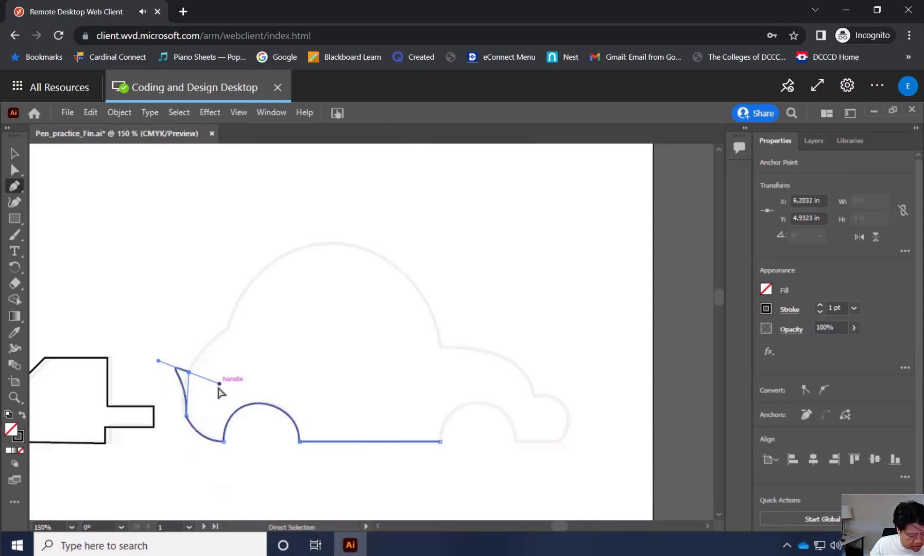
pyautogui.hotkey('ctrl', 'z')
pyautogui.hotkey('ctrl', 'z')
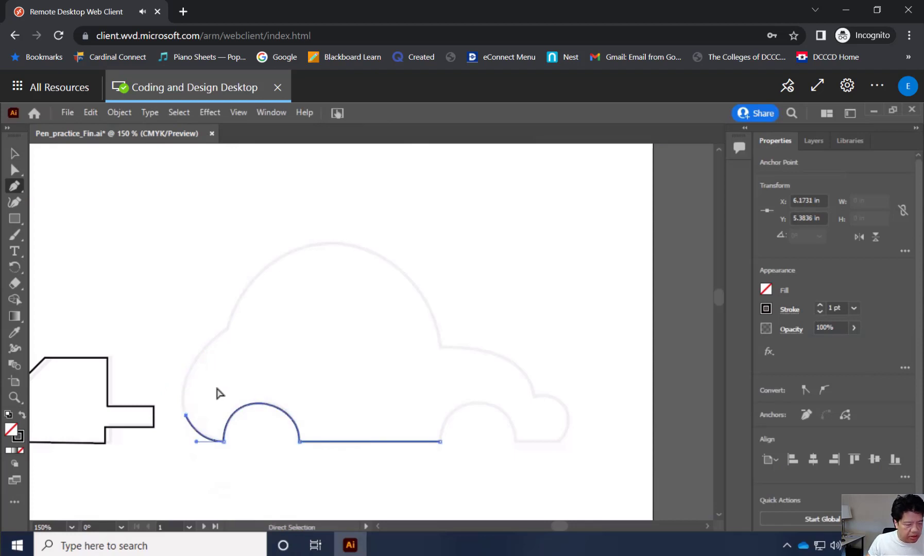
pyautogui.hotkey('ctrl', 'z')
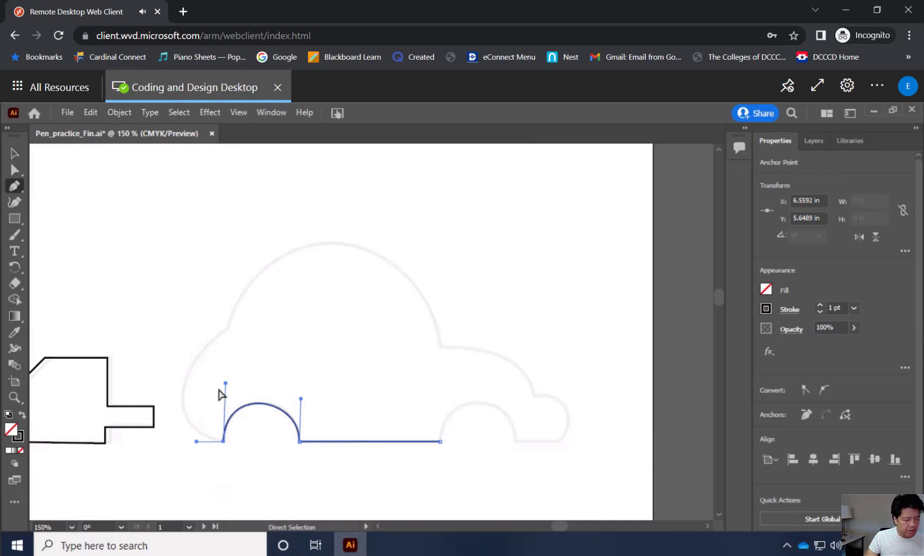
# Try again to place a curve anchor on the car's rear outline beside the wheel arch, and undo the last Pen point.
pyautogui.click(183, 408)
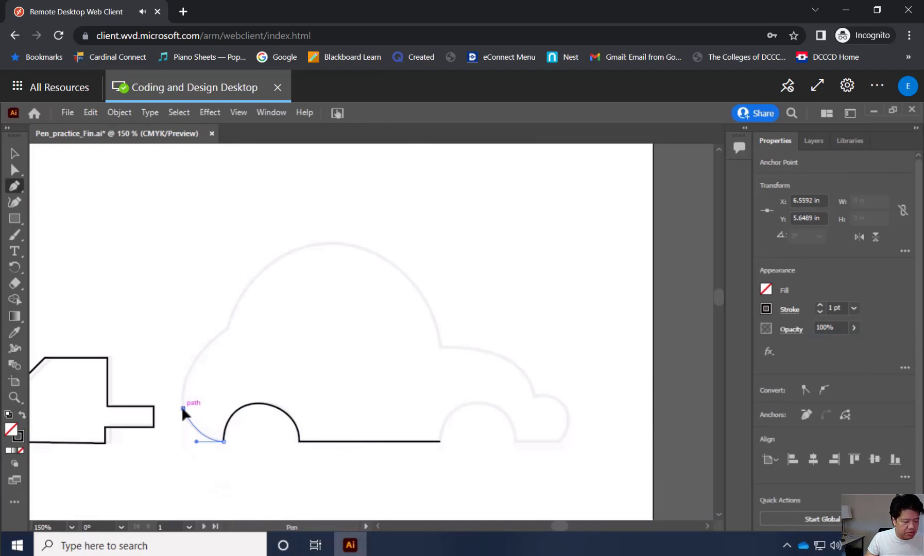
pyautogui.click(183, 408)
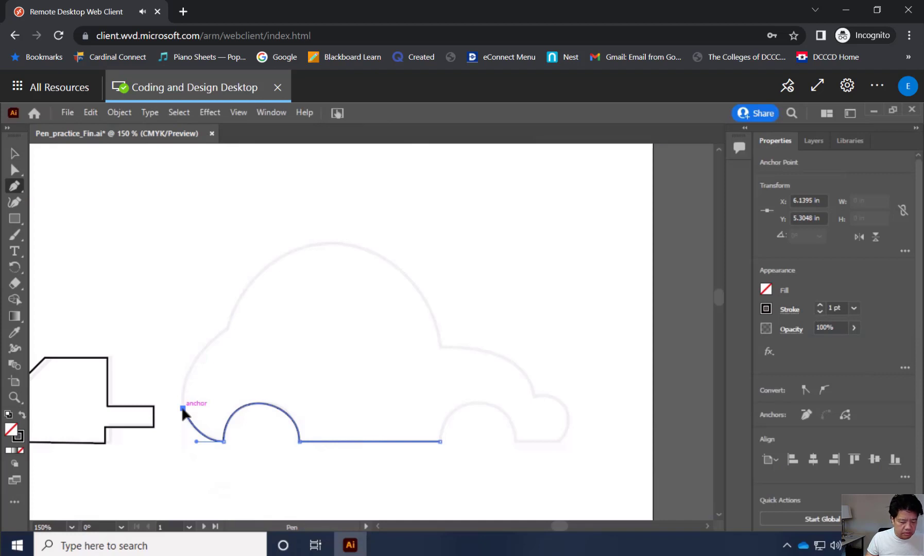
pyautogui.moveTo(183, 410)
pyautogui.mouseDown()
pyautogui.moveTo(201, 429)
pyautogui.moveTo(183, 412)
pyautogui.mouseUp()
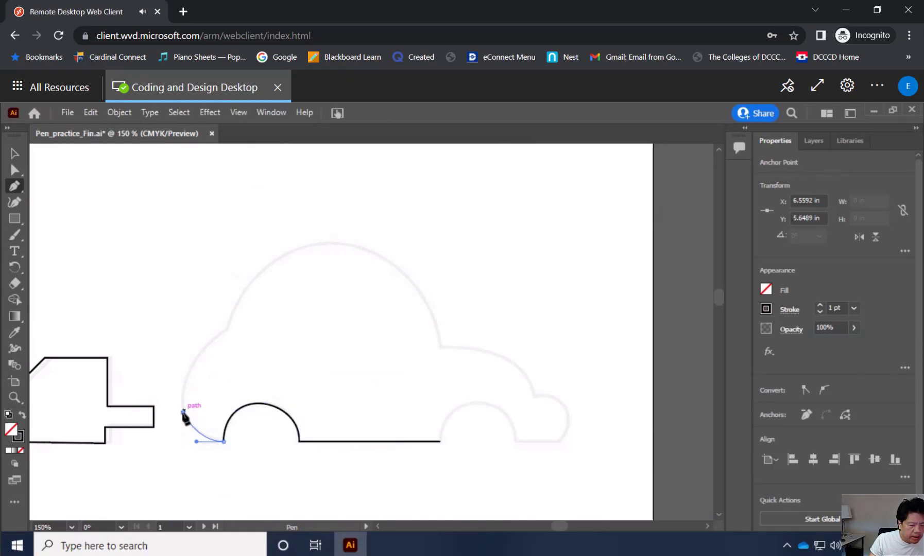
pyautogui.moveTo(183, 412)
pyautogui.mouseDown()
pyautogui.moveTo(186, 389)
pyautogui.moveTo(174, 400)
pyautogui.moveTo(189, 399)
pyautogui.moveTo(185, 418)
pyautogui.moveTo(198, 366)
pyautogui.moveTo(183, 412)
pyautogui.moveTo(185, 385)
pyautogui.moveTo(174, 408)
pyautogui.moveTo(183, 413)
pyautogui.mouseUp()
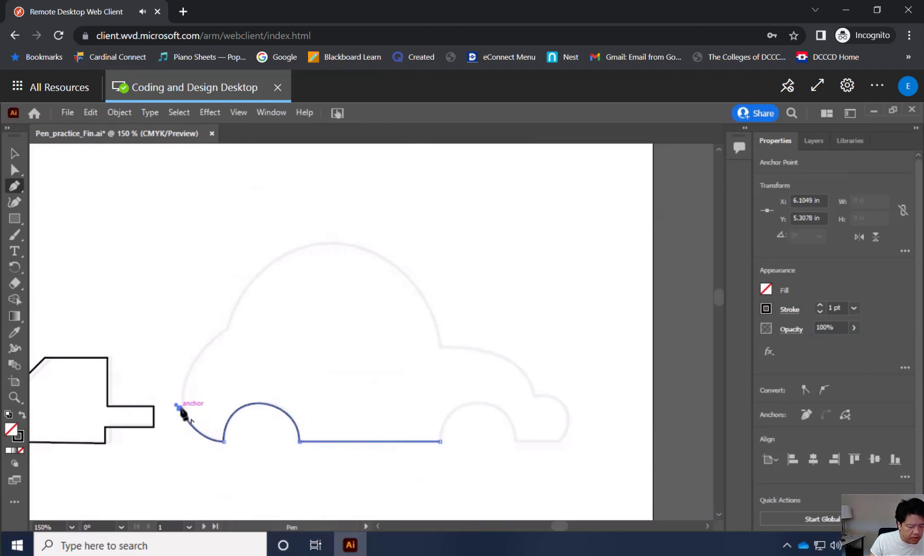
pyautogui.rightClick(180, 409)
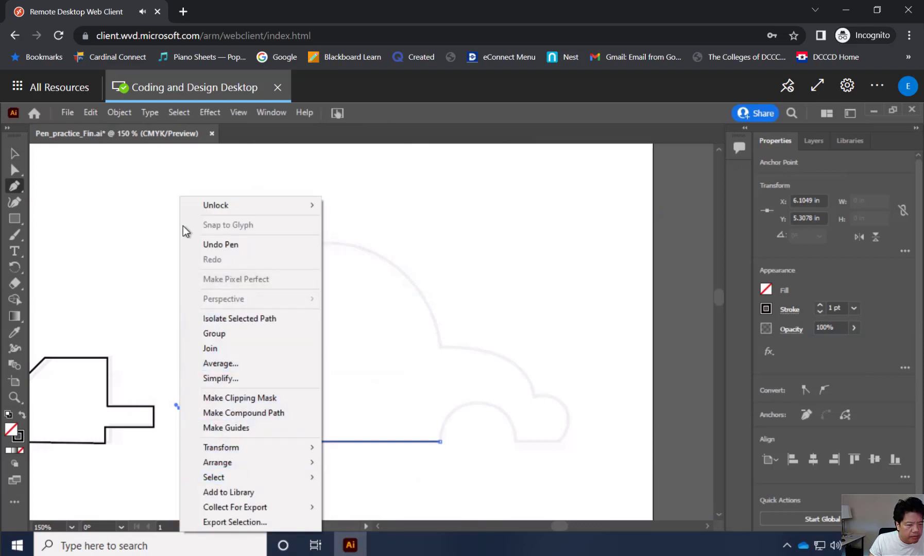
pyautogui.click(203, 244)
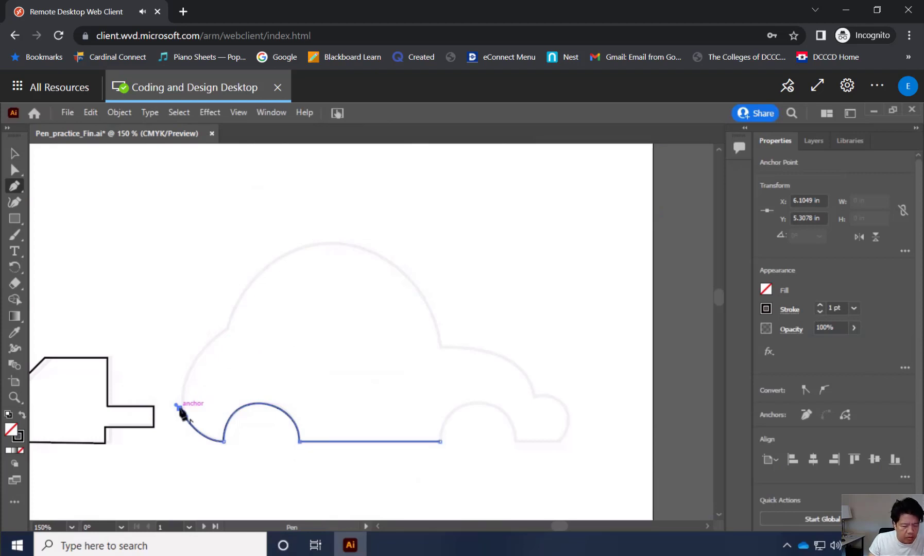
# Try to reposition the car's lower rear anchor on the outline and redirect its outgoing handle up along the rear curve.
pyautogui.click(179, 408)
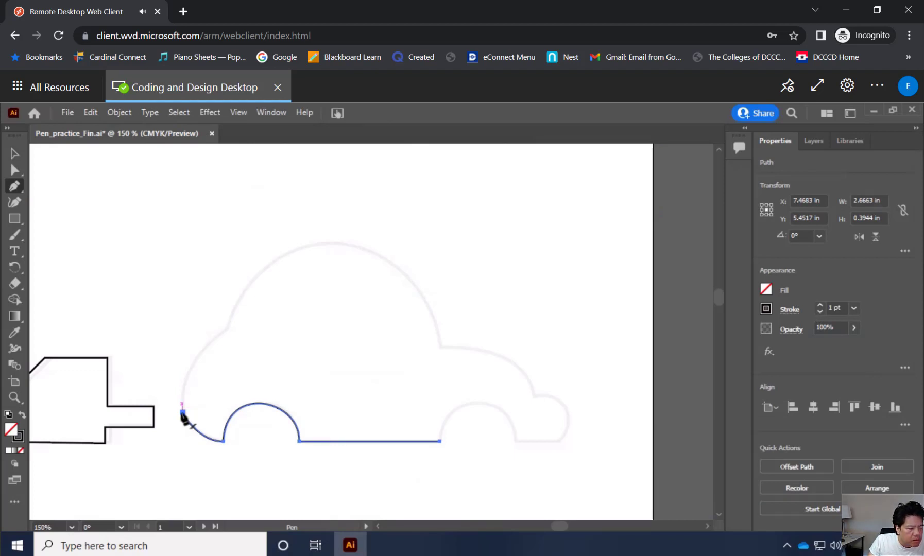
pyautogui.moveTo(182, 414); pyautogui.dragTo(186, 390)
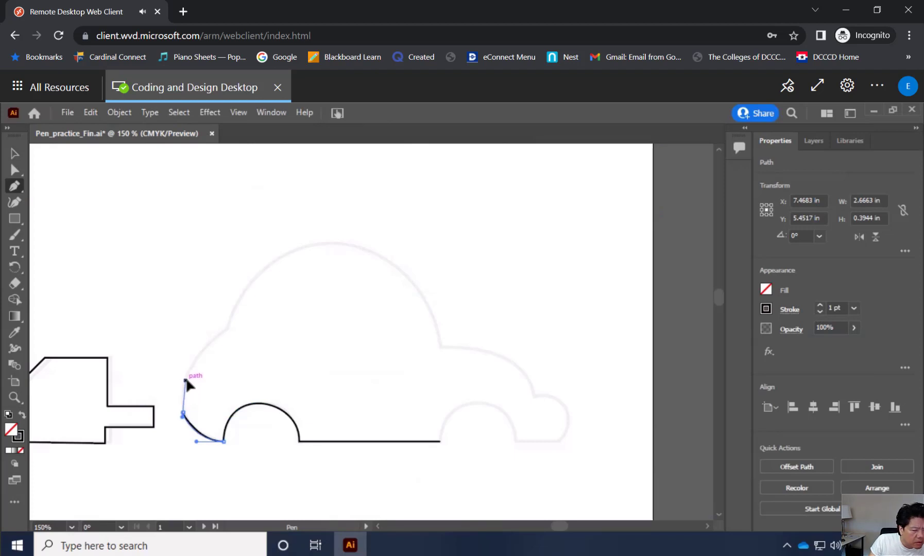
pyautogui.moveTo(186, 381); pyautogui.dragTo(200, 357)
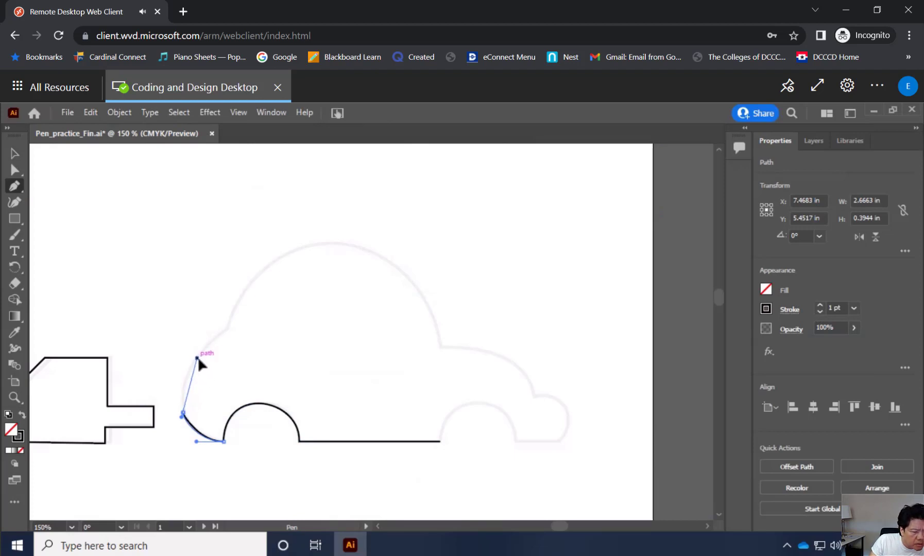
pyautogui.click(181, 410)
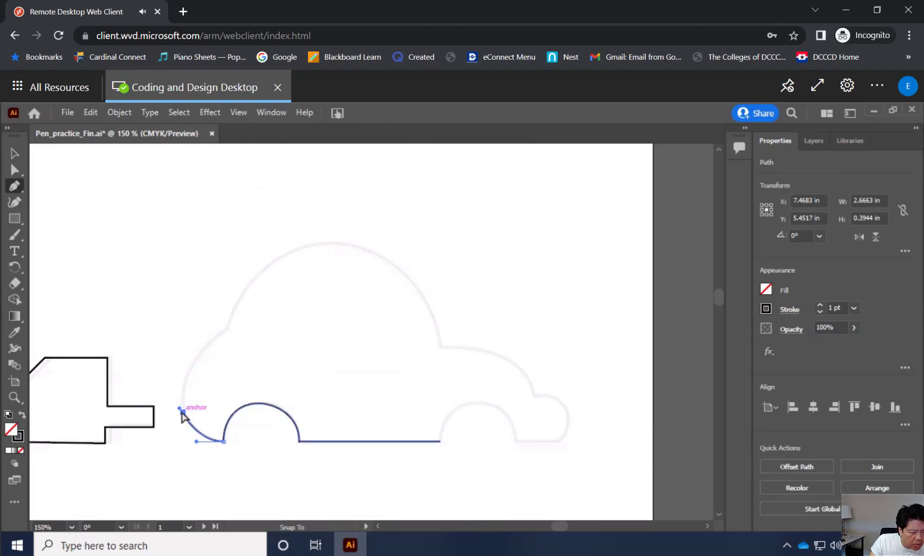
pyautogui.click(182, 412)
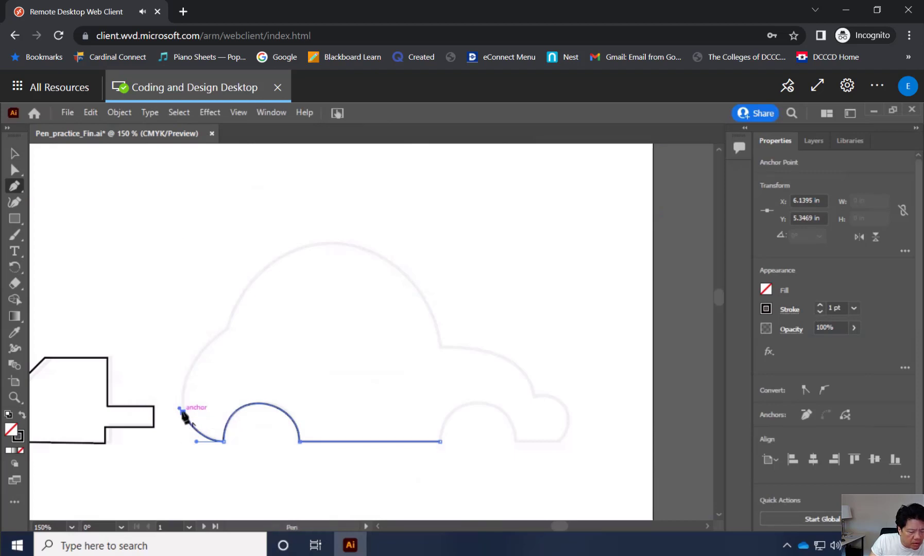
pyautogui.moveTo(180, 409); pyautogui.dragTo(179, 408)
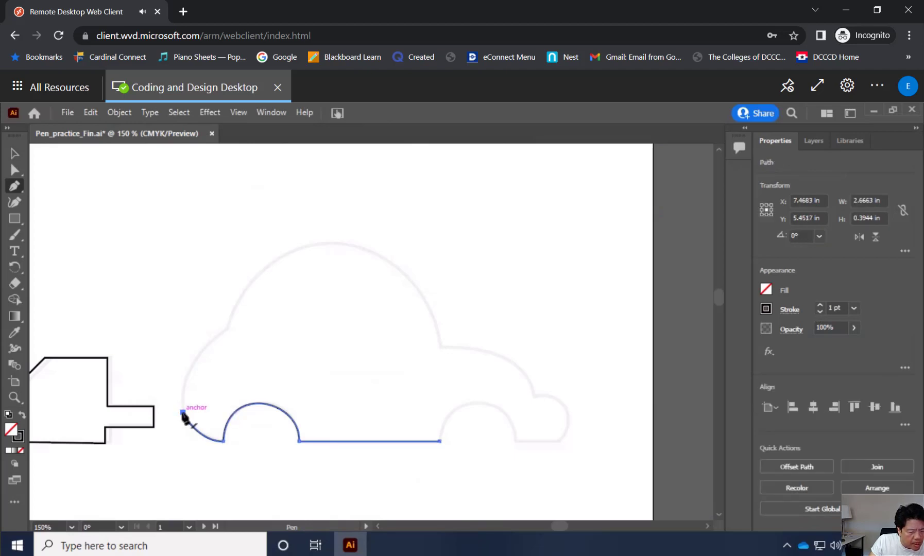
pyautogui.moveTo(183, 412); pyautogui.dragTo(186, 386)
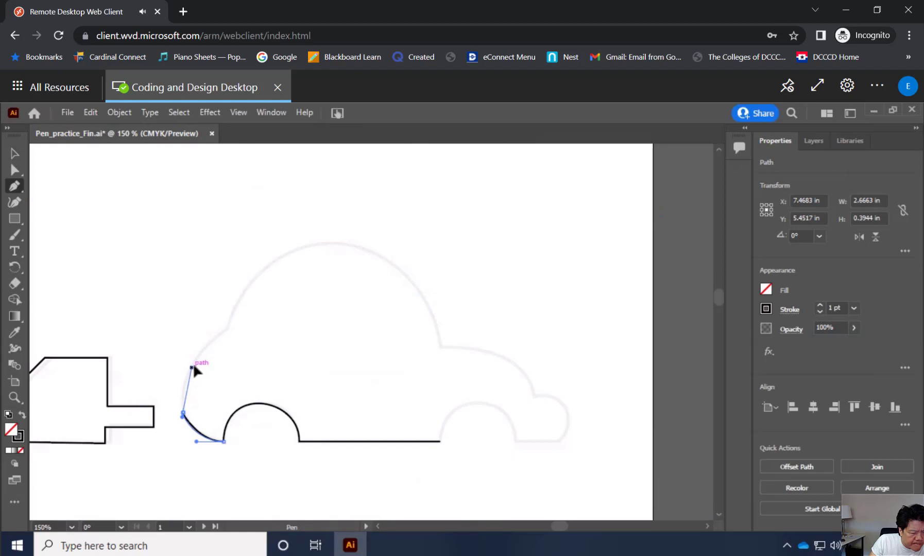
pyautogui.moveTo(193, 367)
pyautogui.mouseDown()
pyautogui.moveTo(218, 336)
pyautogui.moveTo(194, 369)
pyautogui.moveTo(201, 355)
pyautogui.mouseUp()
# Undo the Pen points and handle changes on the car's rear curve back to the wheel arch's end anchor.
pyautogui.hotkey('ctrl', 'z')
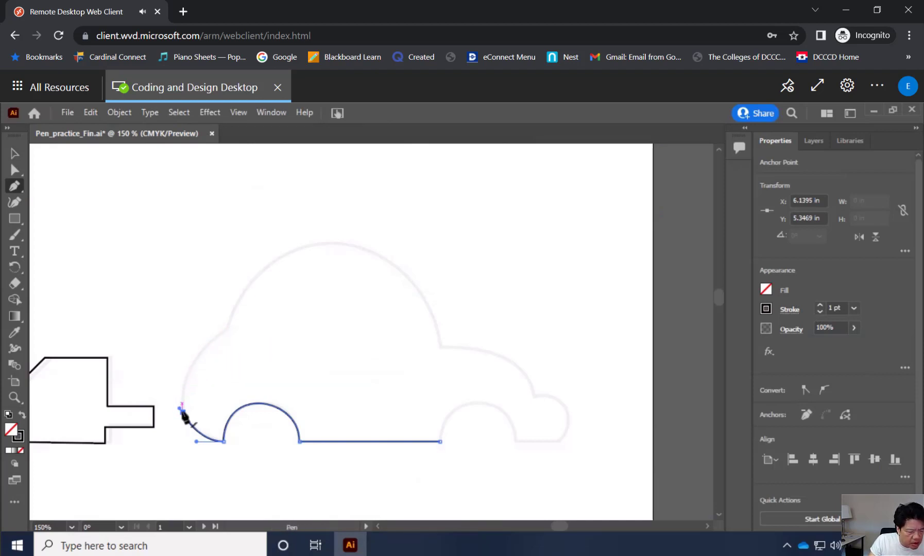
pyautogui.hotkey('ctrl', 'z')
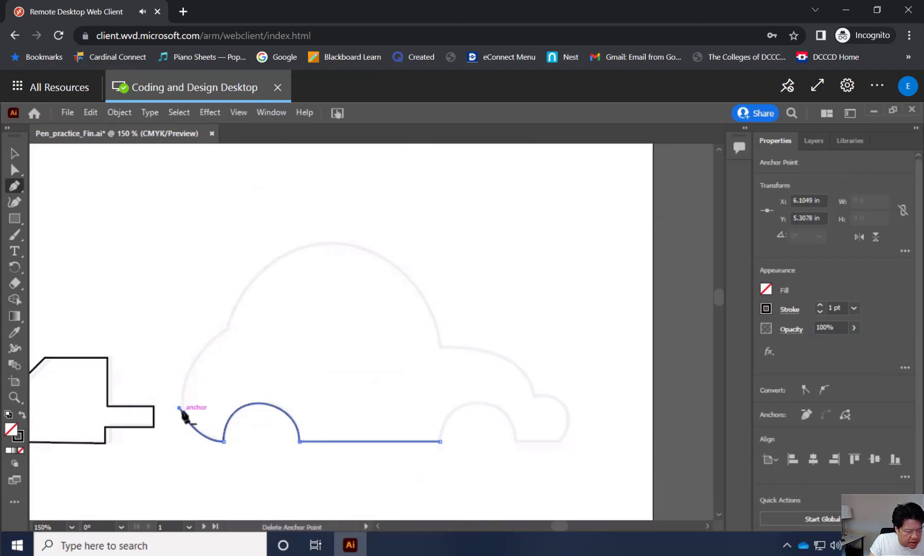
pyautogui.hotkey('ctrl', 'z')
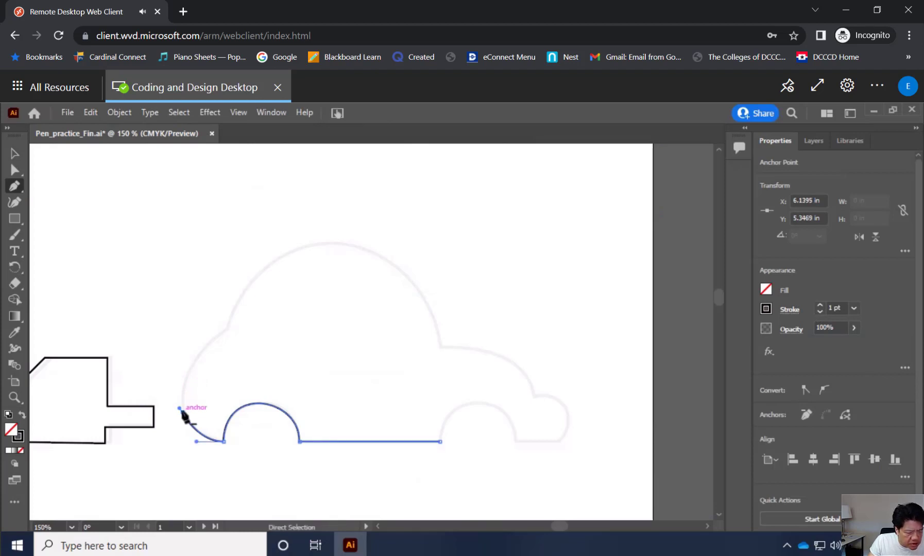
pyautogui.hotkey('ctrl', 'z')
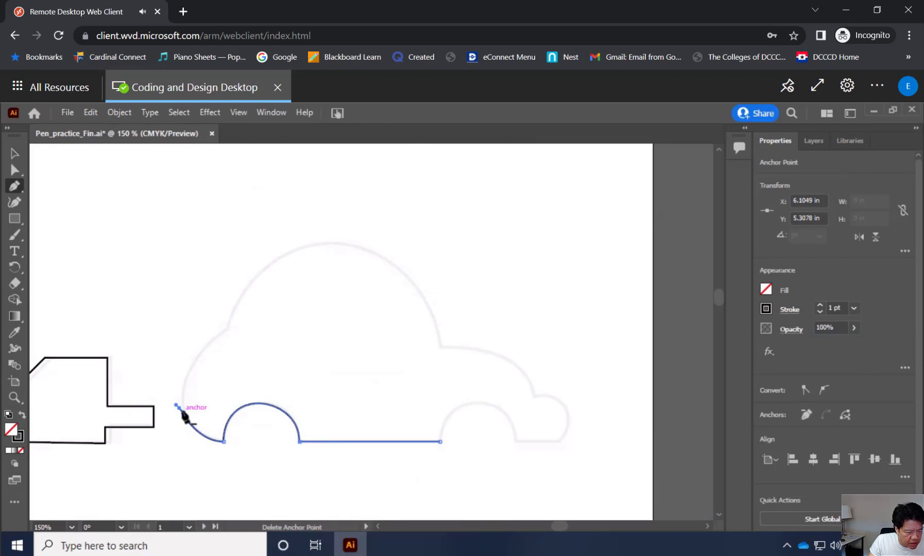
pyautogui.hotkey('ctrl', 'z')
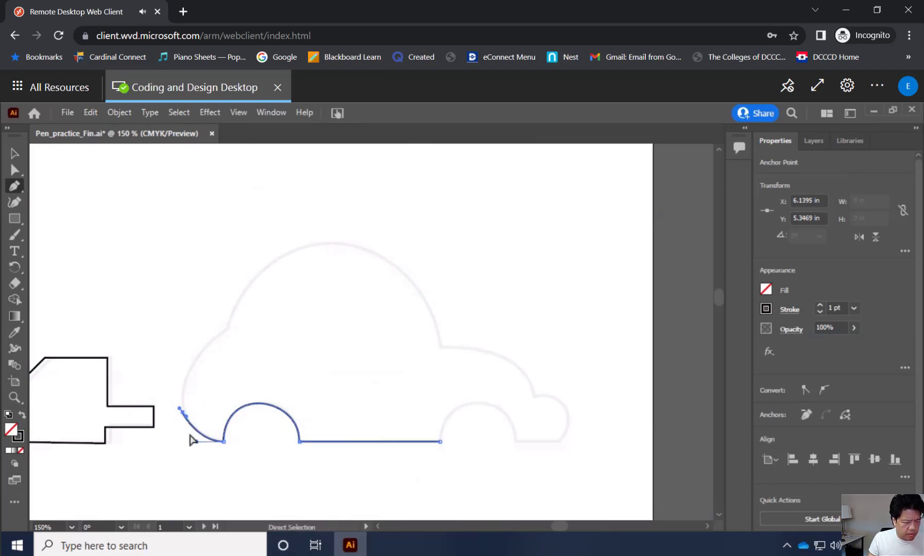
pyautogui.hotkey('ctrl', 'z')
pyautogui.moveTo(196, 441); pyautogui.dragTo(186, 419)
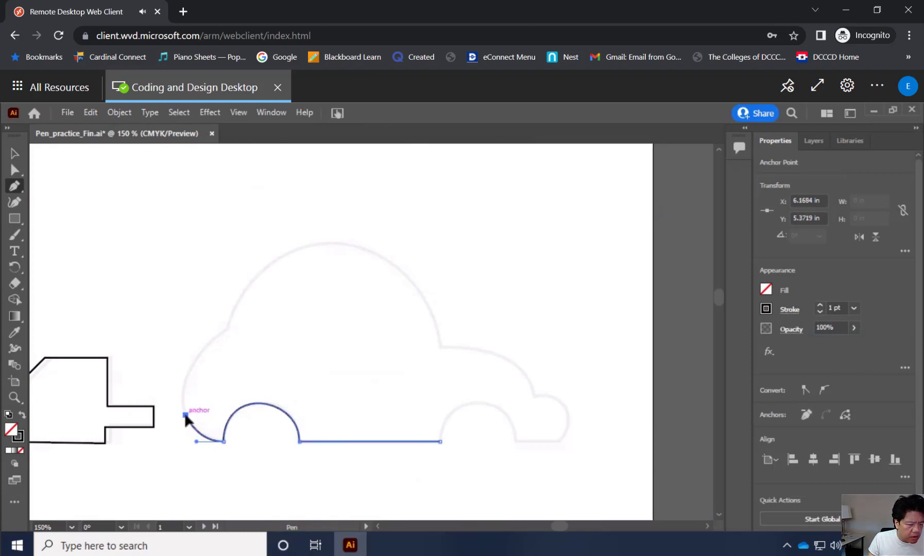
pyautogui.hotkey('ctrl', 'z')
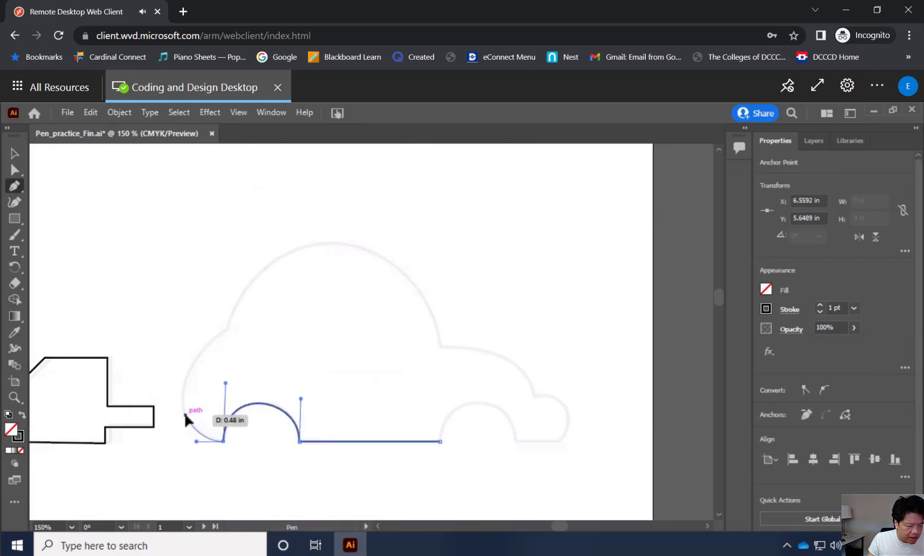
pyautogui.hotkey('ctrl', 'z')
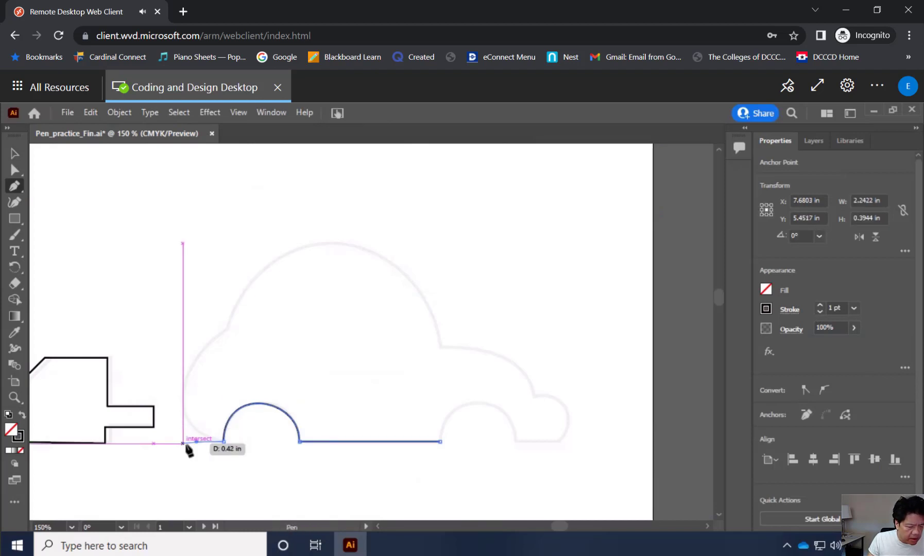
# Try placing a corner anchor low on the car's rear outline with an upward outgoing handle, and undo back to the wheel arch.
pyautogui.click(185, 414)
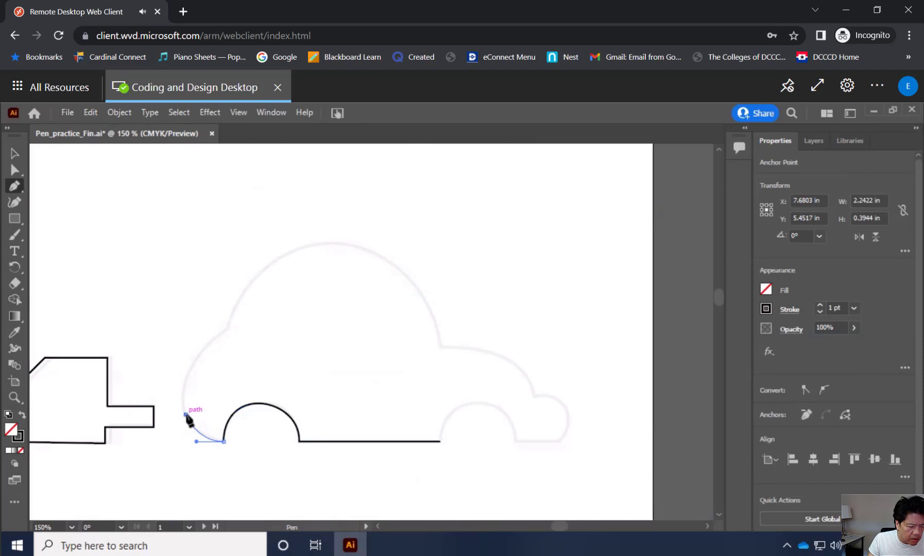
pyautogui.moveTo(186, 414)
pyautogui.mouseDown()
pyautogui.moveTo(183, 373)
pyautogui.moveTo(177, 404)
pyautogui.moveTo(185, 415)
pyautogui.mouseUp()
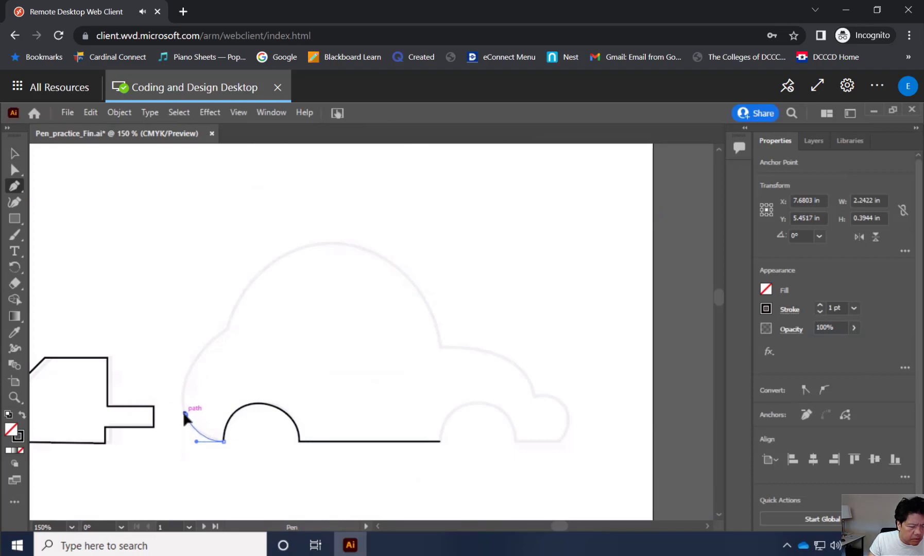
pyautogui.moveTo(184, 414); pyautogui.dragTo(188, 376)
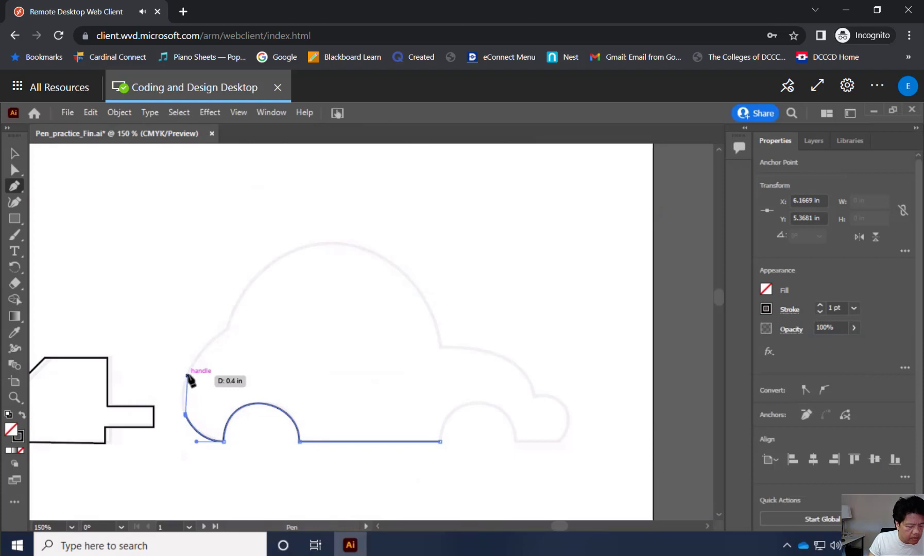
pyautogui.hotkey('ctrl', 'z')
pyautogui.hotkey('ctrl', 'z')
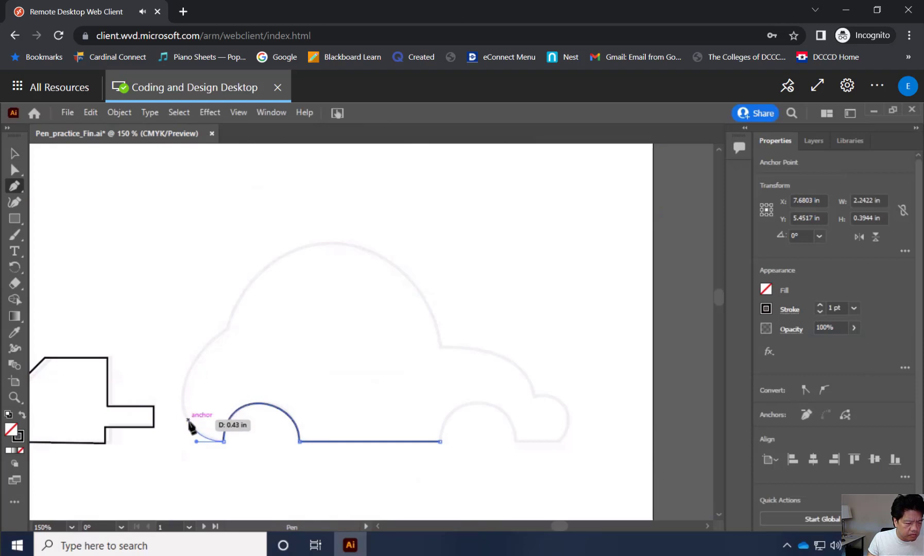
# Trace the car's rear curve with a smooth anchor at about X 6.14, Y 5.21 in and another at about X 6.29, Y 4.78 in.
pyautogui.moveTo(223, 441); pyautogui.dragTo(197, 424)
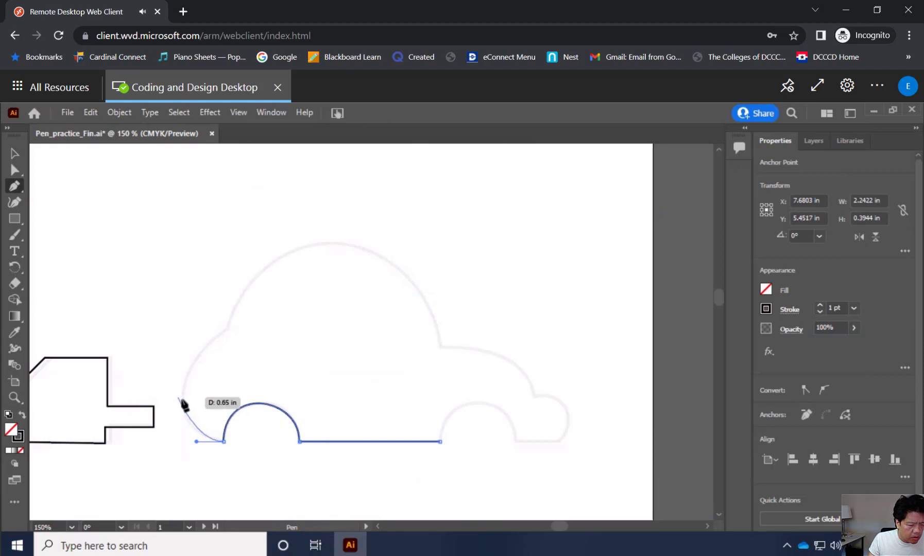
pyautogui.moveTo(185, 389)
pyautogui.mouseDown()
pyautogui.moveTo(189, 371)
pyautogui.moveTo(180, 382)
pyautogui.mouseUp()
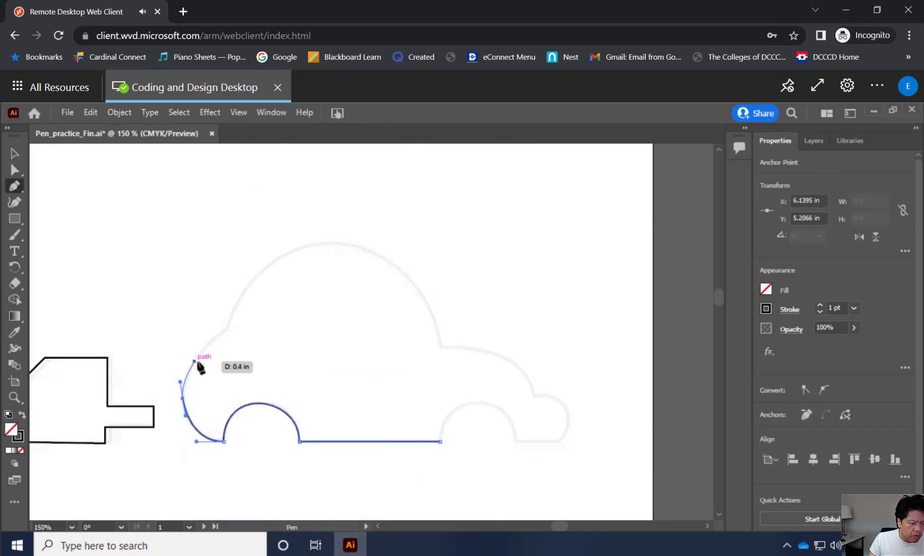
pyautogui.click(198, 356)
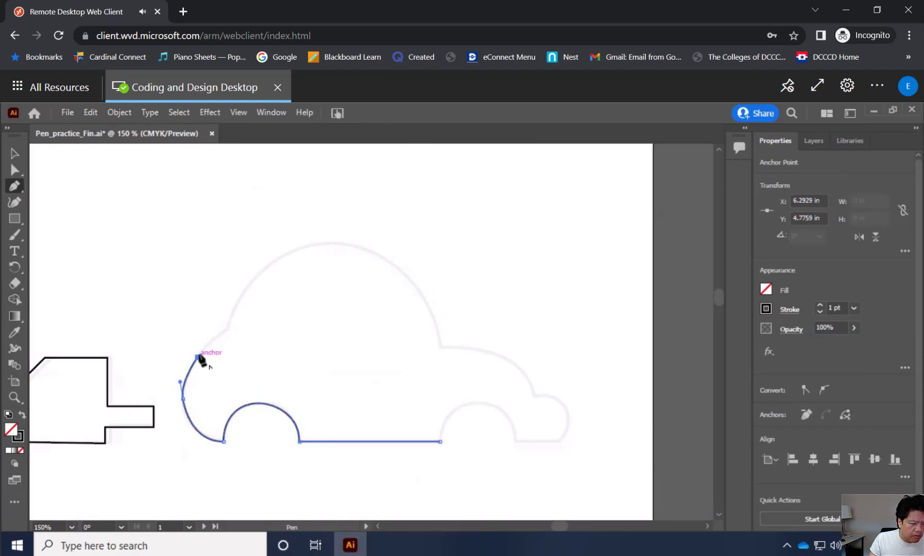
pyautogui.moveTo(198, 356); pyautogui.dragTo(225, 331)
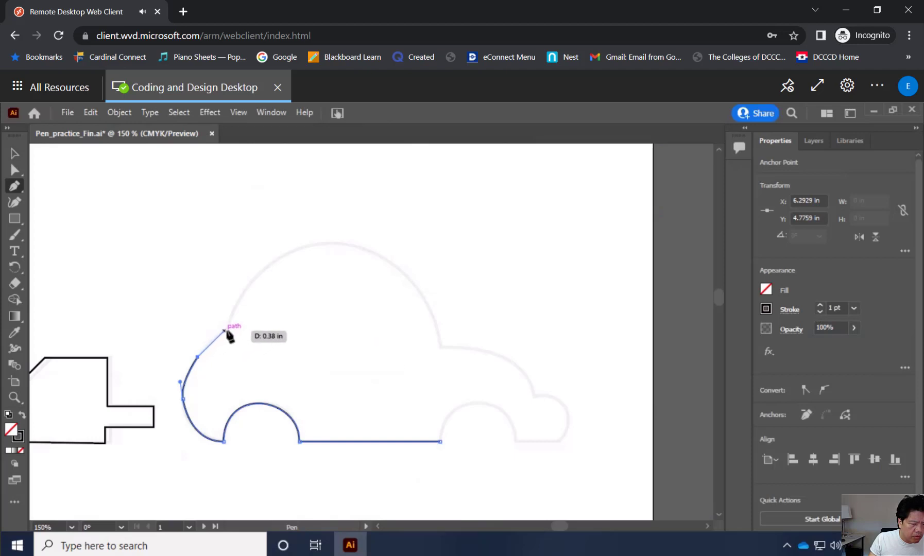
# Extend the path to the notch where the rear meets the roof, replacing the first attempt with an anchor at about X 6.60, Y 4.48 in.
pyautogui.click(227, 328)
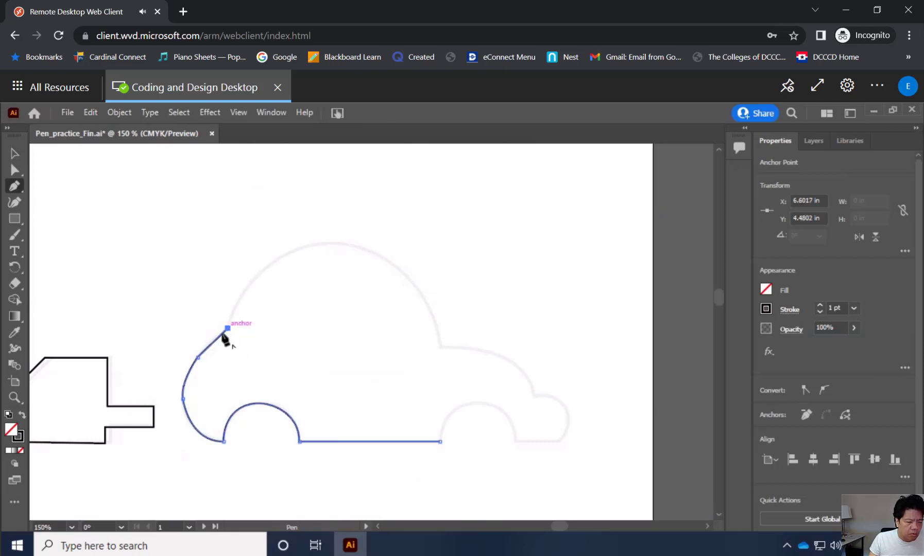
pyautogui.hotkey('ctrl', 'z')
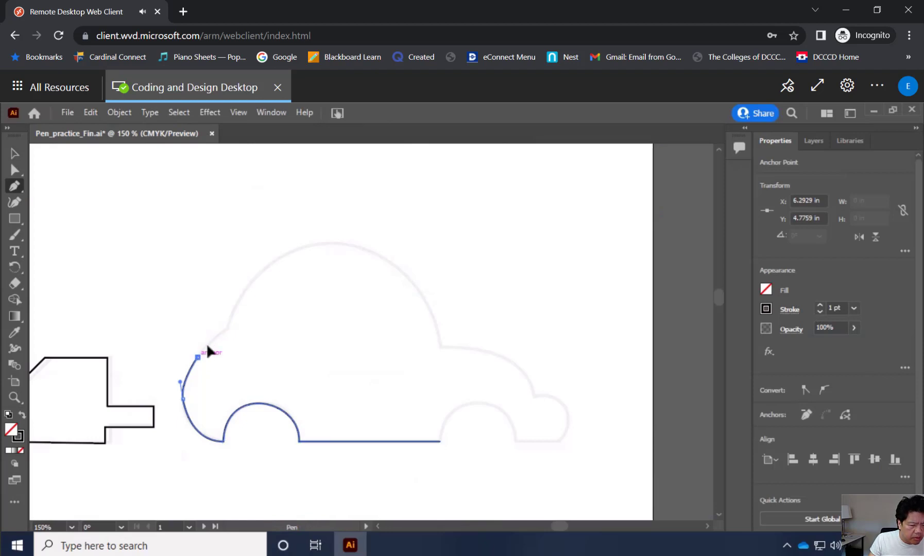
pyautogui.click(227, 328)
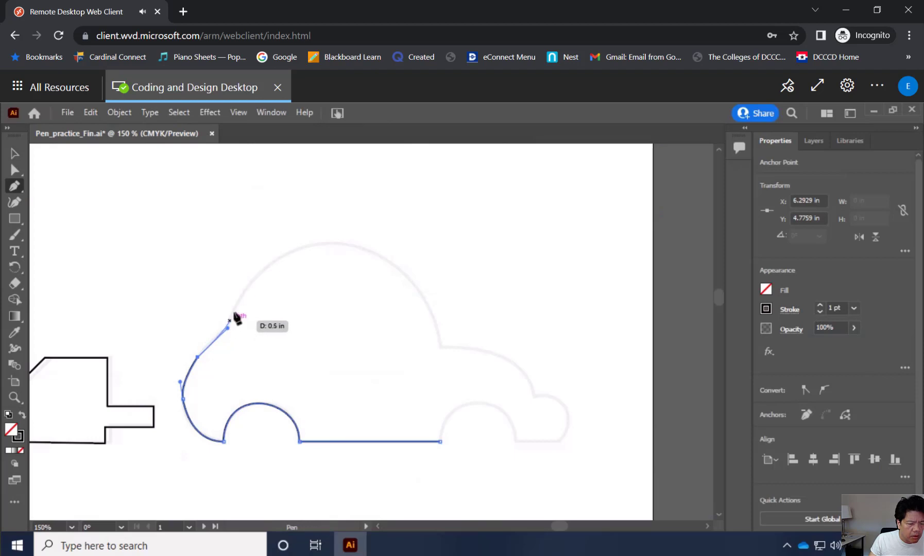
pyautogui.moveTo(235, 316)
pyautogui.mouseDown()
pyautogui.moveTo(242, 305)
pyautogui.moveTo(228, 329)
pyautogui.moveTo(242, 308)
pyautogui.moveTo(248, 320)
pyautogui.moveTo(238, 309)
pyautogui.moveTo(228, 329)
pyautogui.mouseUp()
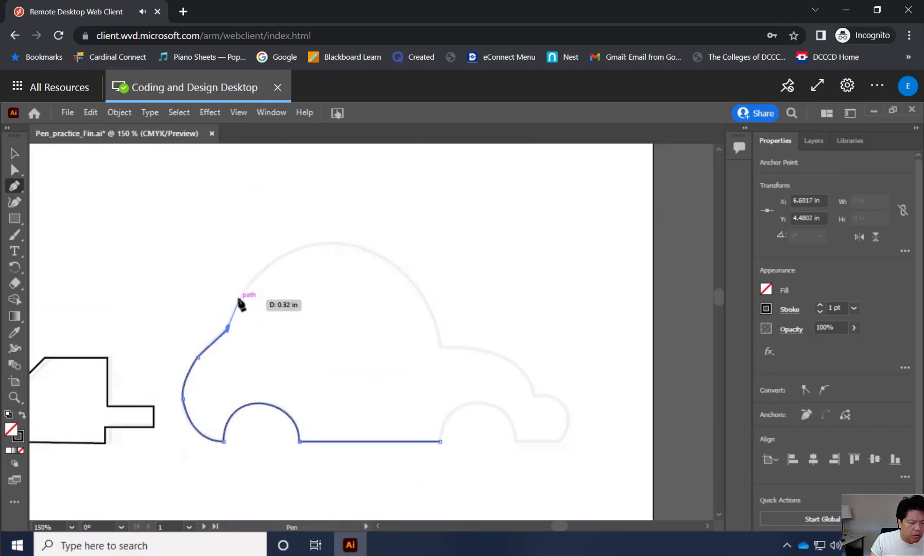
# Add a roof anchor about 0.32 in beyond the notch and pull its outgoing handle up along the roof outline.
pyautogui.click(240, 299)
pyautogui.moveTo(240, 299); pyautogui.dragTo(247, 289)
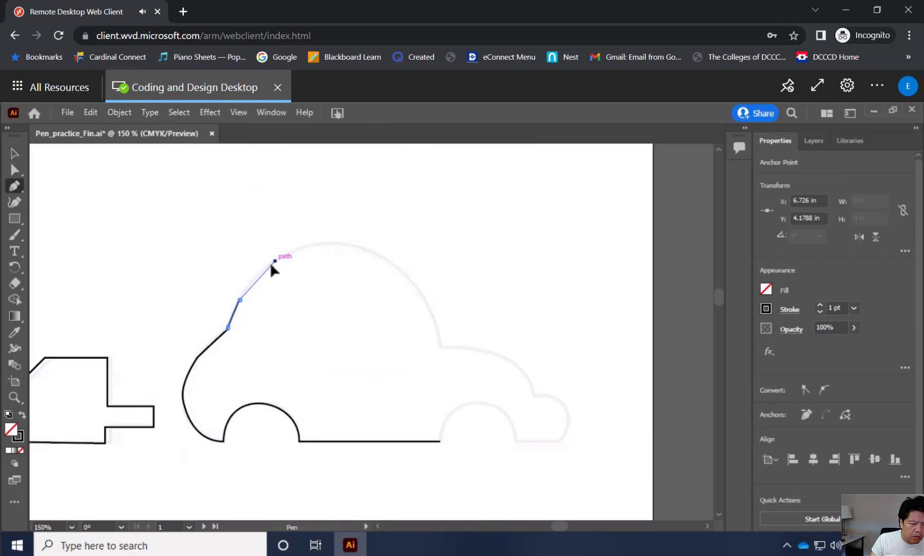
pyautogui.moveTo(271, 264); pyautogui.dragTo(268, 267)
pyautogui.moveTo(261, 271); pyautogui.dragTo(295, 258)
pyautogui.hotkey('ctrl', 'z')
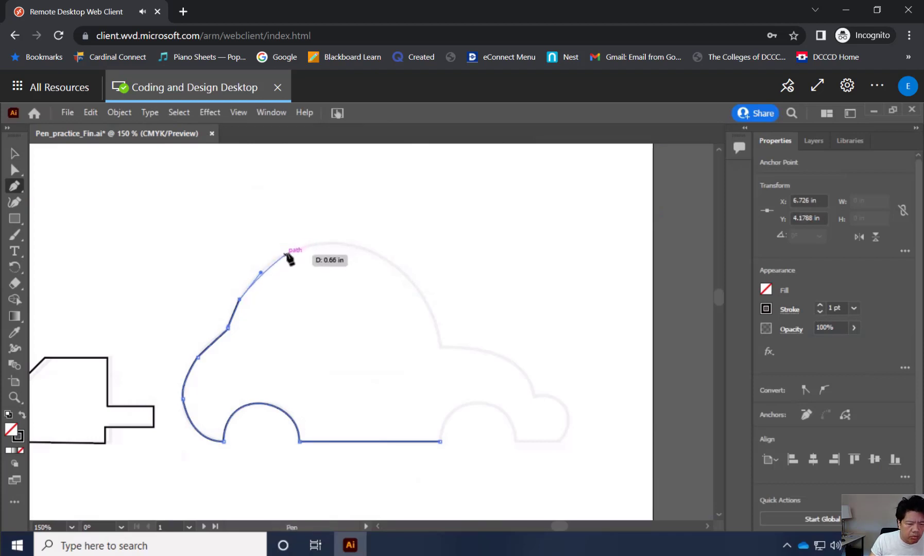
# Try adding a roof anchor at about X 7.21, Y 3.71 in with an outgoing handle along the roof's crest, and undo it.
pyautogui.click(286, 253)
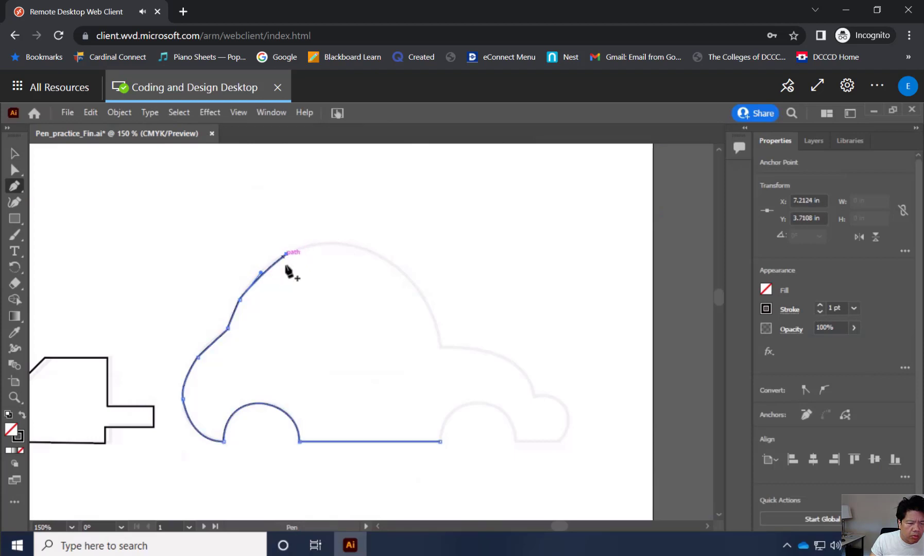
pyautogui.moveTo(286, 253); pyautogui.dragTo(298, 248)
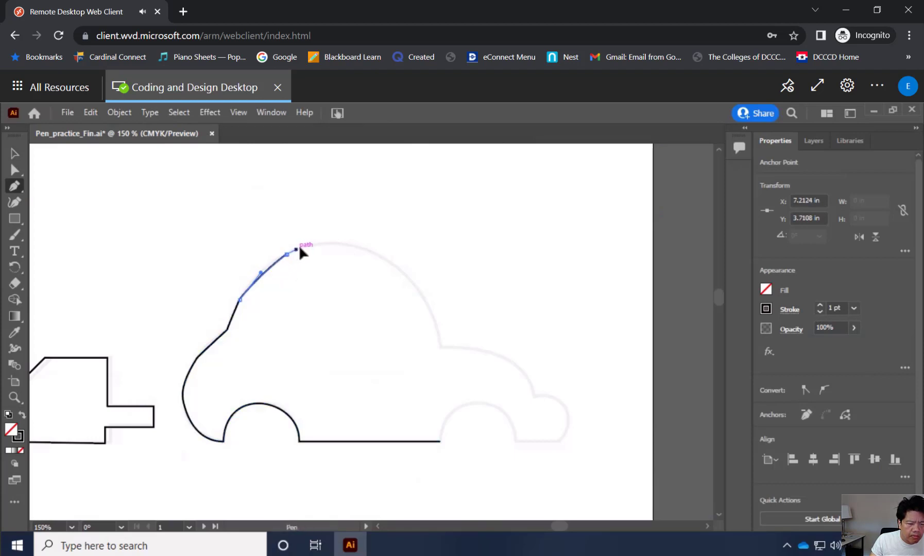
pyautogui.click(345, 244)
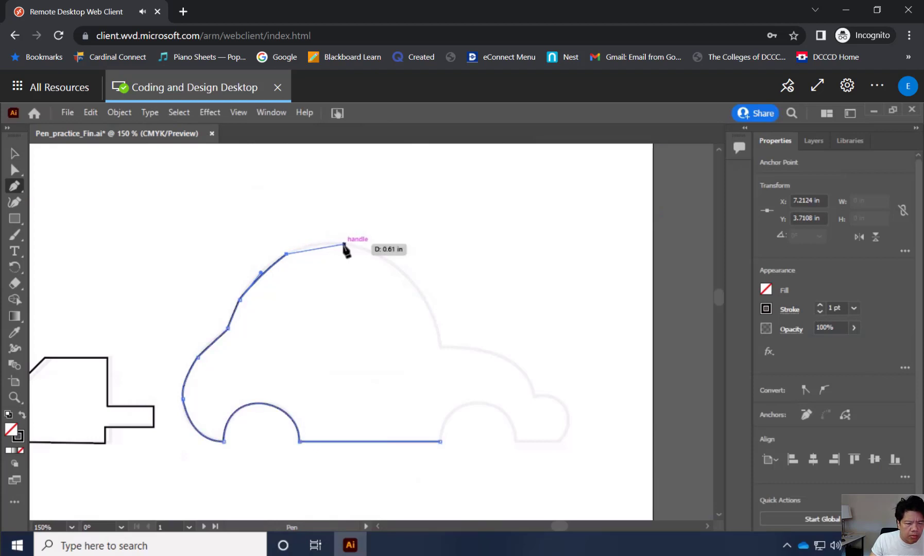
pyautogui.press('ctrl')
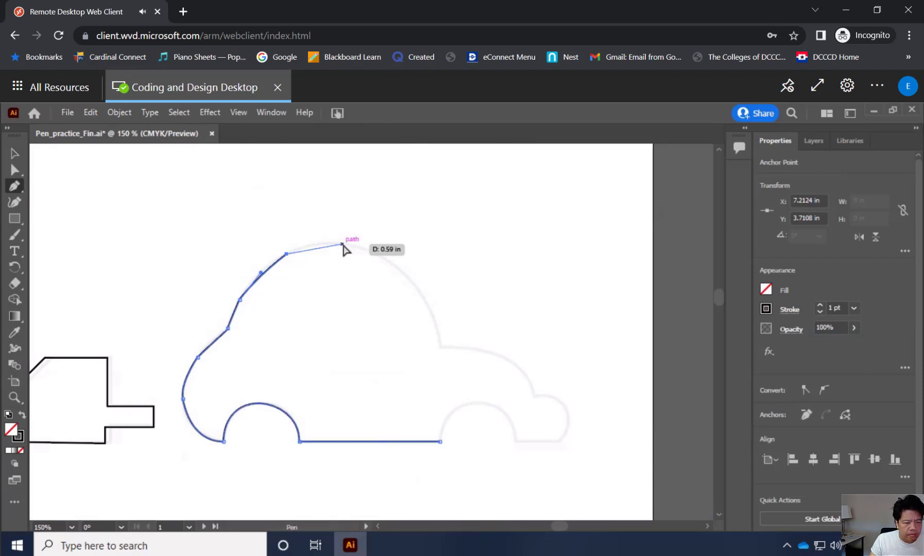
pyautogui.press('ctrl')
pyautogui.hotkey('ctrl', 'z')
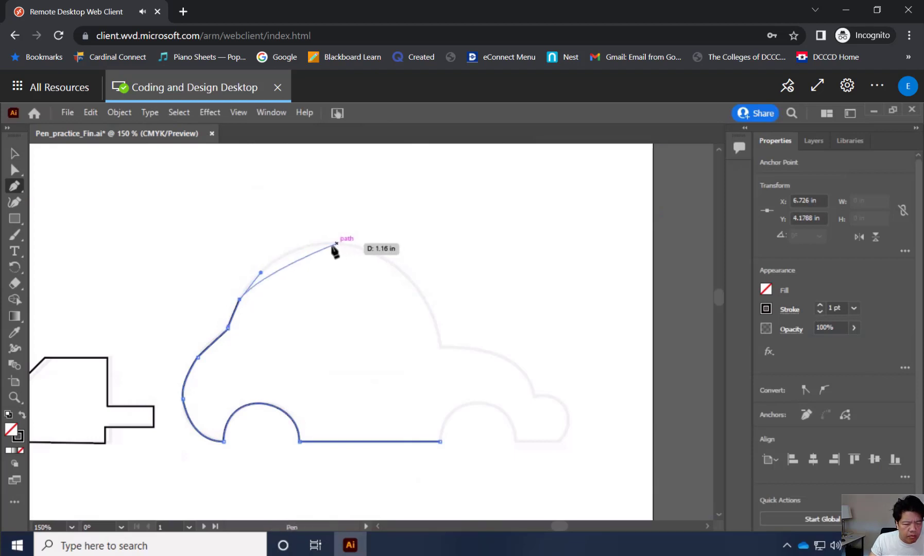
# Trace the roof up to its crest with anchors at about X 7.09, Y 3.78 in, X 7.41, Y 3.63 in and X 7.82, Y 3.61 in.
pyautogui.click(274, 260)
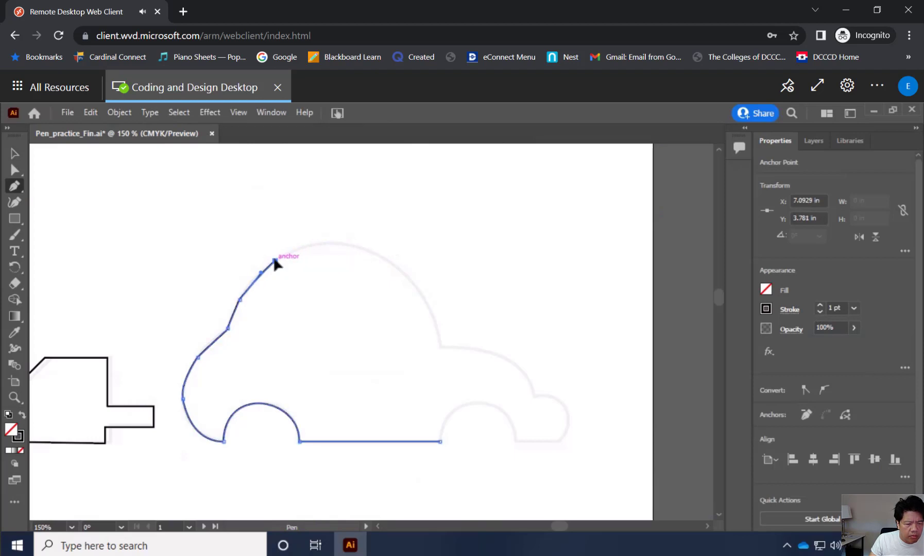
pyautogui.moveTo(274, 260); pyautogui.dragTo(292, 250)
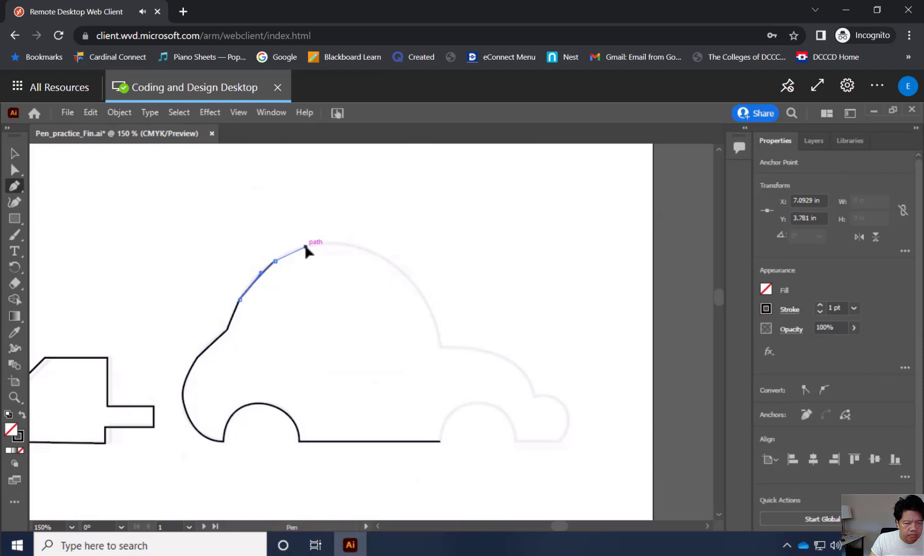
pyautogui.moveTo(306, 247); pyautogui.dragTo(309, 246)
pyautogui.click(320, 240)
pyautogui.moveTo(320, 239); pyautogui.dragTo(309, 233)
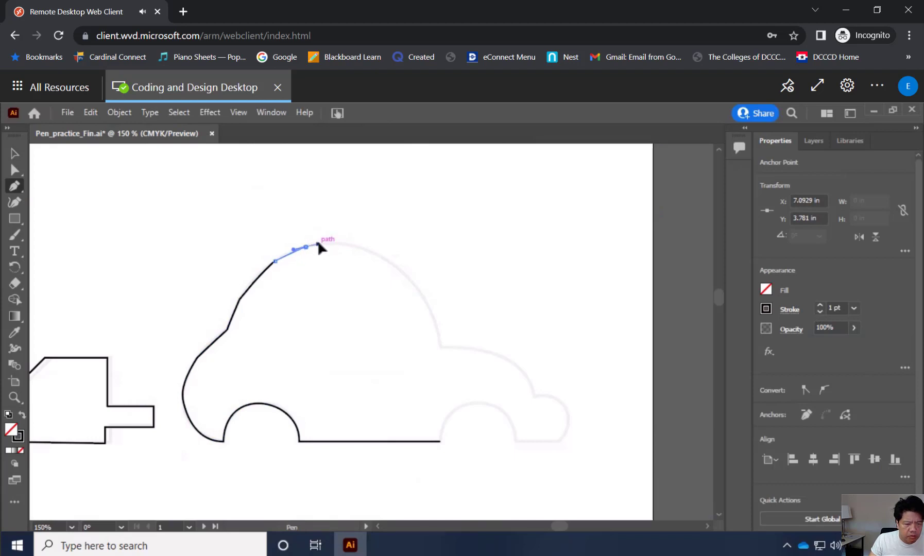
pyautogui.click(337, 243)
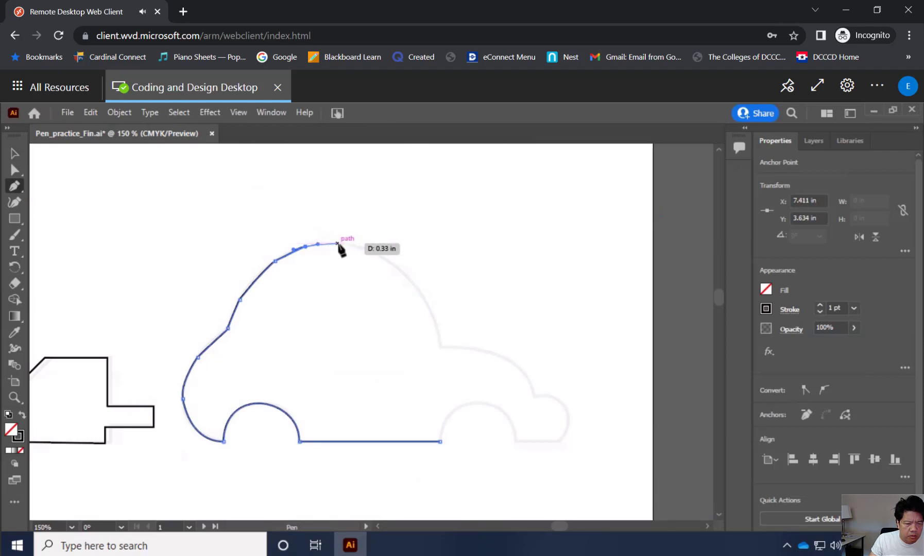
pyautogui.moveTo(338, 244); pyautogui.dragTo(345, 245)
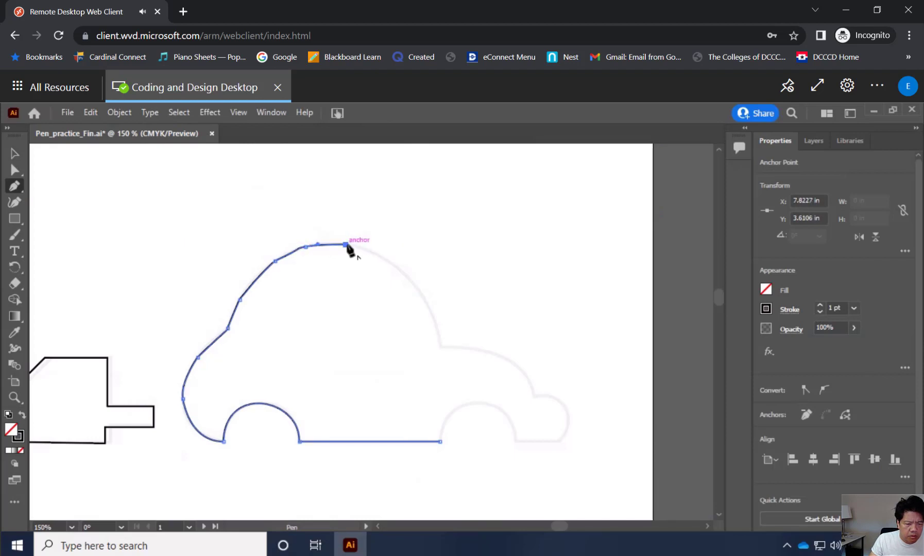
# Trace the roof's front slope with short straight segments from the crest down to the hood corner at about X 8.81, Y 4.67 in.
pyautogui.click(366, 250)
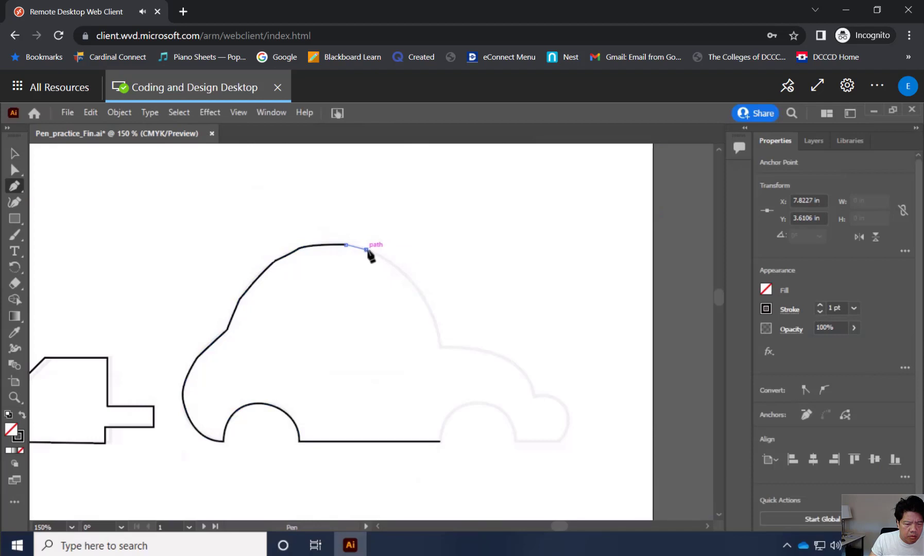
pyautogui.click(384, 258)
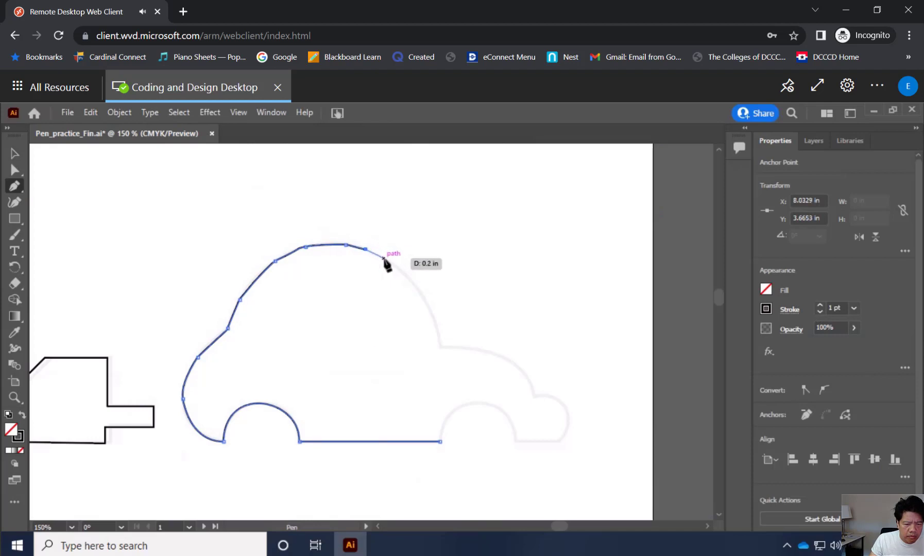
pyautogui.click(402, 271)
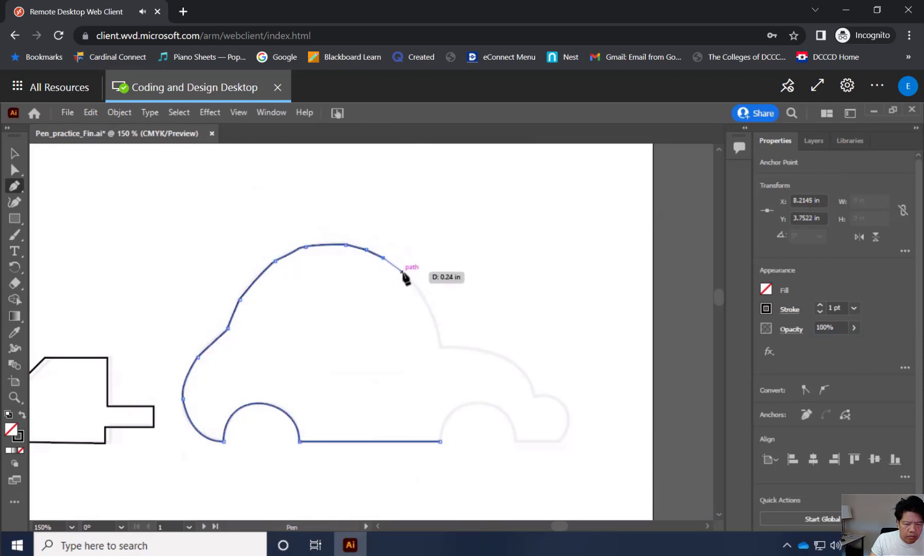
pyautogui.click(420, 292)
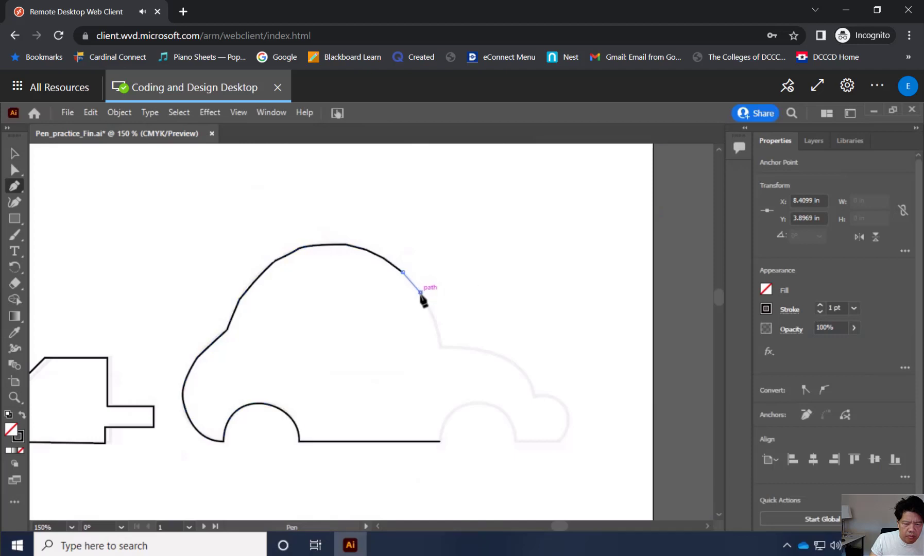
pyautogui.click(434, 320)
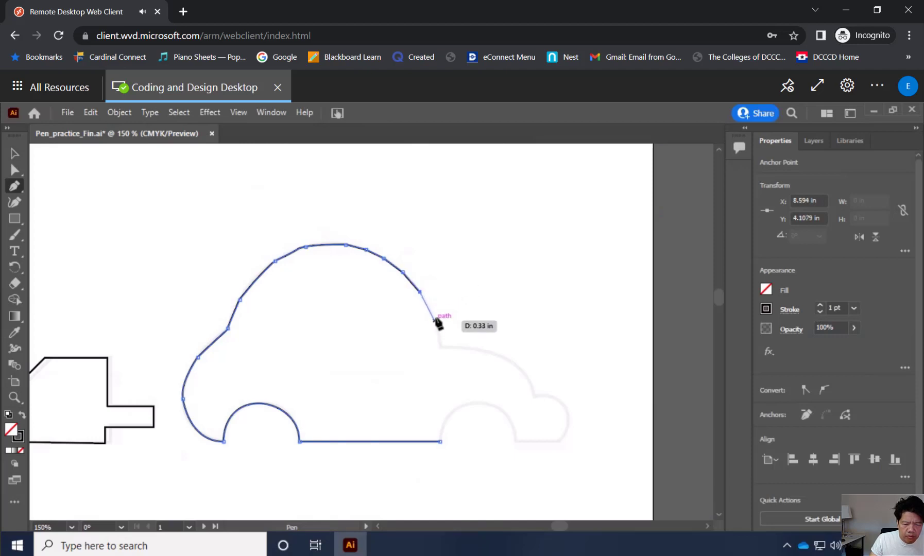
pyautogui.click(432, 316)
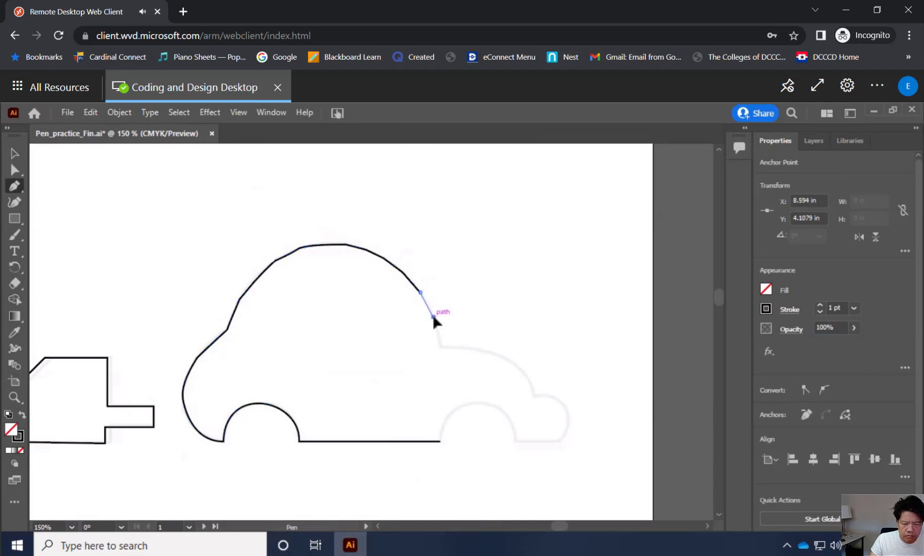
pyautogui.click(441, 346)
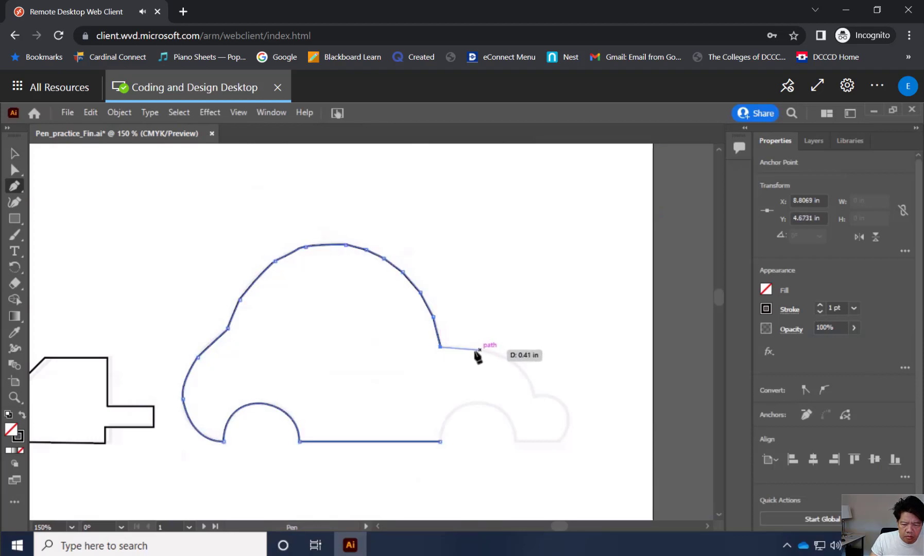
# Follow the hood outline with five corner anchors, ending at the notch above the front bumper at about X 9.78, Y 5.19 in.
pyautogui.click(468, 348)
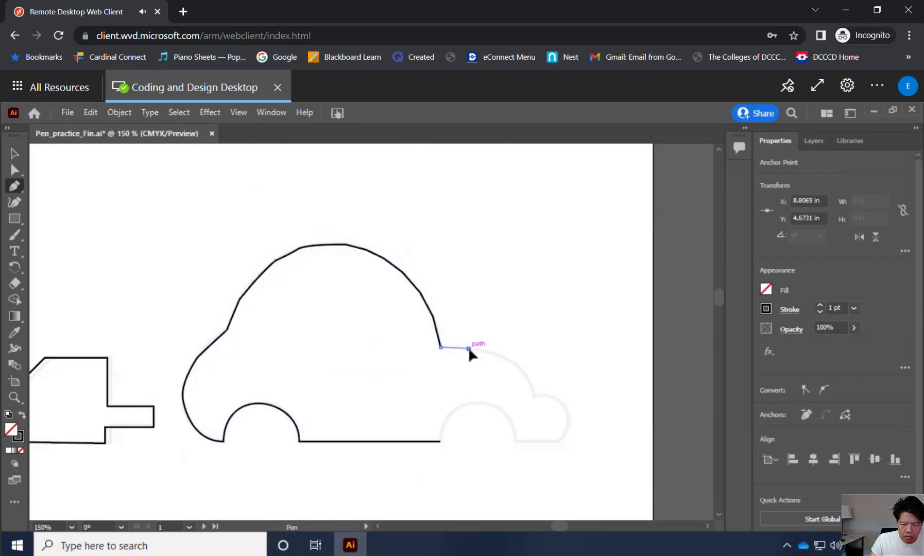
pyautogui.click(499, 355)
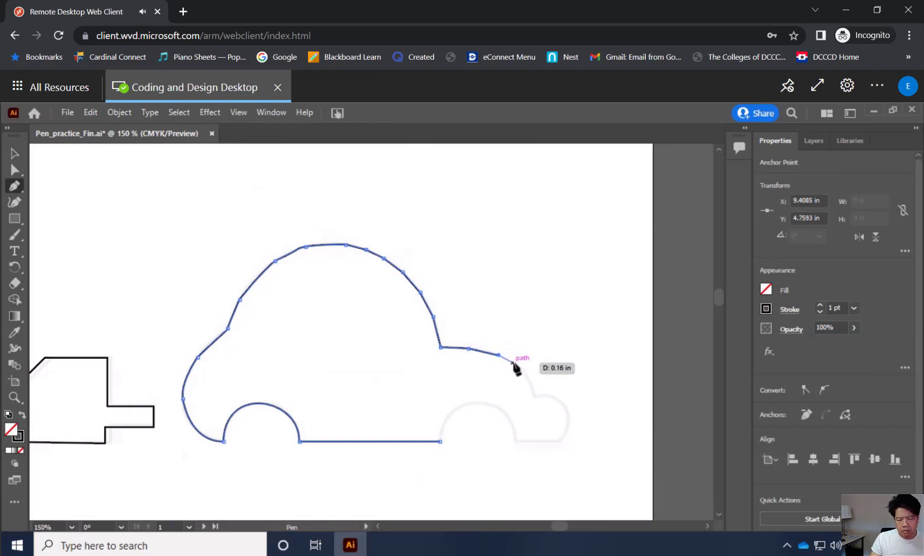
pyautogui.click(512, 362)
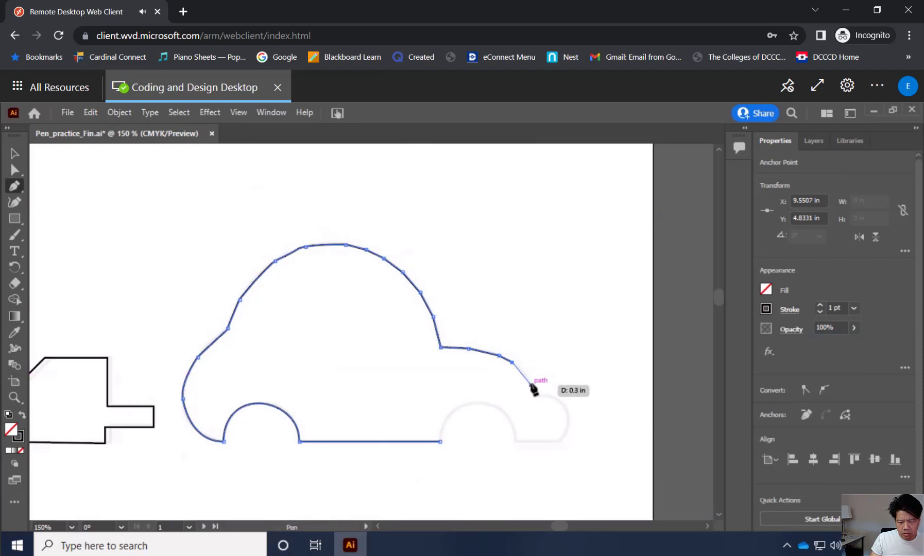
pyautogui.click(526, 378)
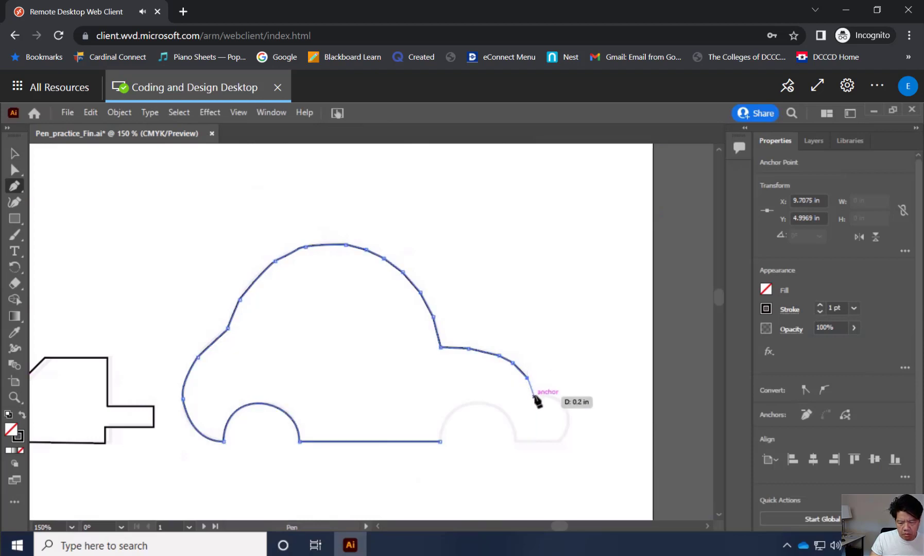
pyautogui.click(534, 396)
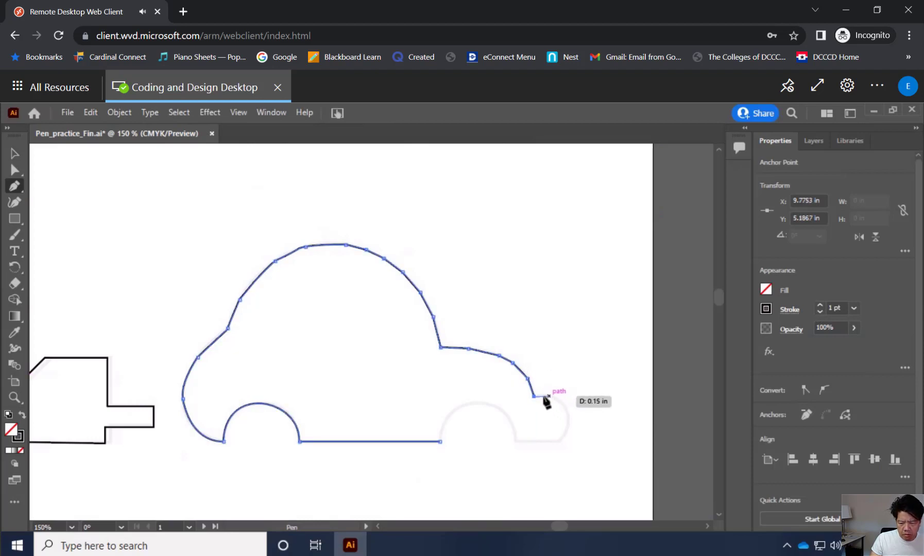
# Trace the rounded front bumper with six closely spaced corner anchors, ending on the bottom edge at about X 10.02, Y 5.65 in.
pyautogui.click(541, 395)
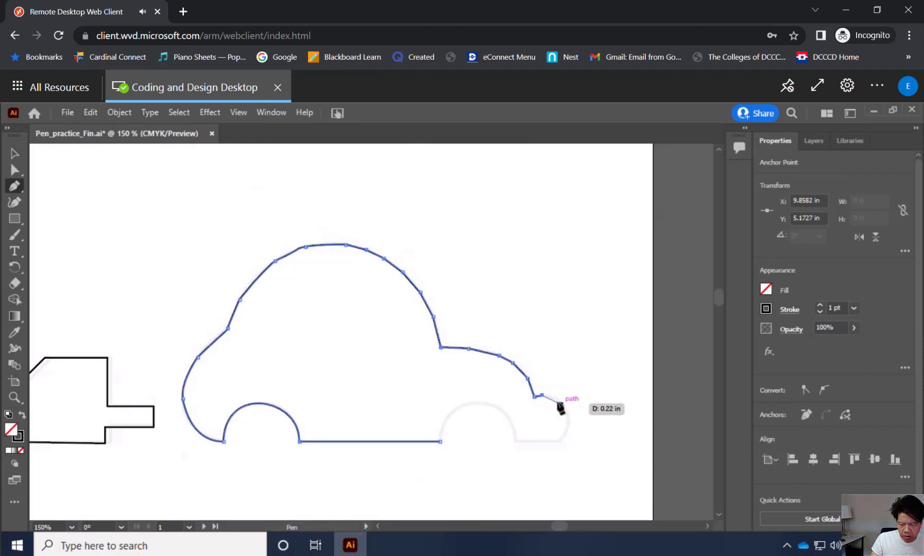
pyautogui.click(551, 396)
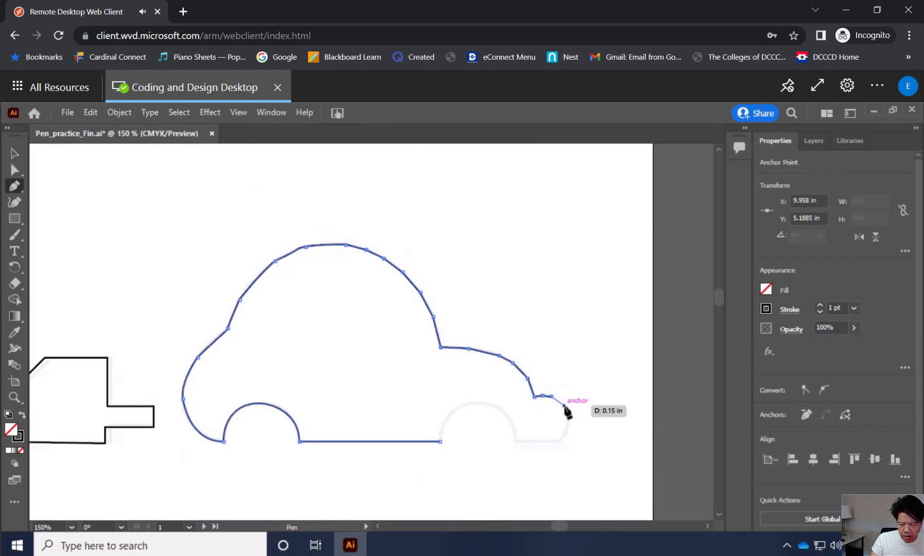
pyautogui.click(565, 406)
pyautogui.click(568, 418)
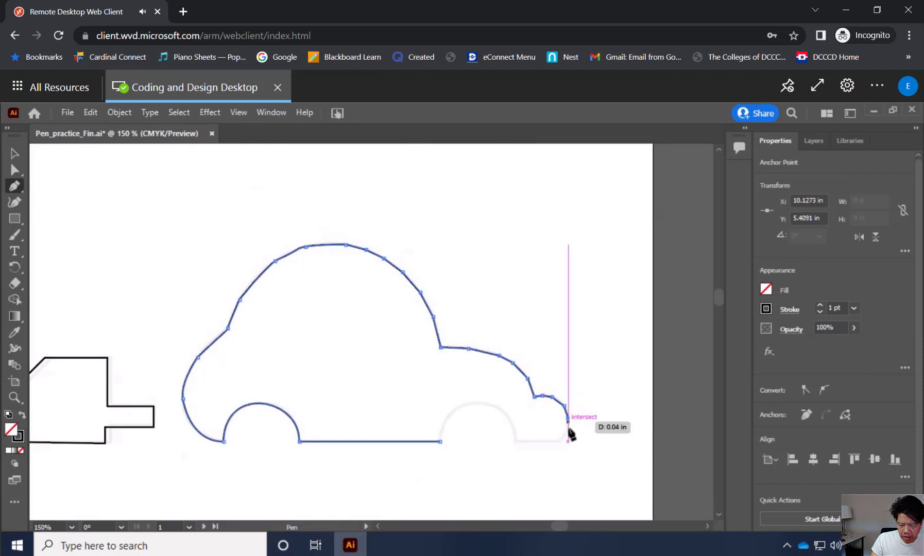
pyautogui.click(562, 436)
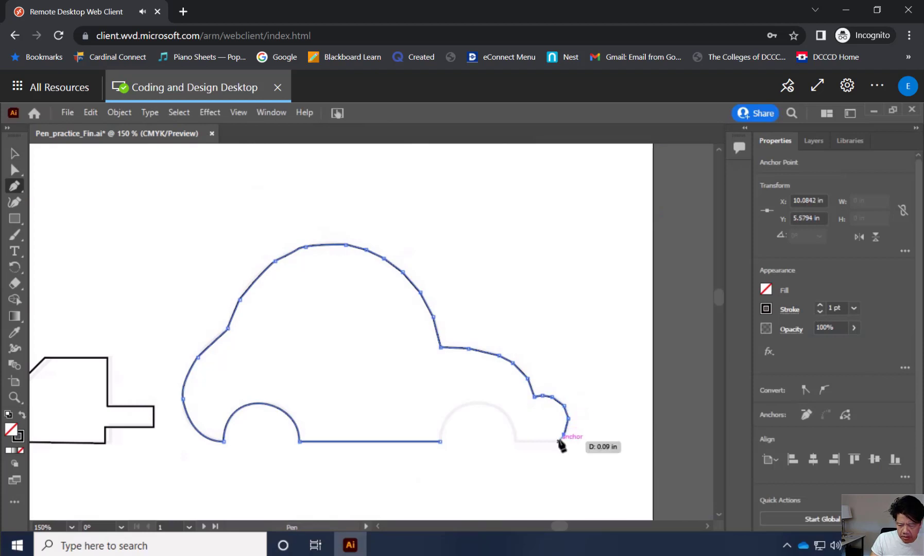
pyautogui.click(559, 441)
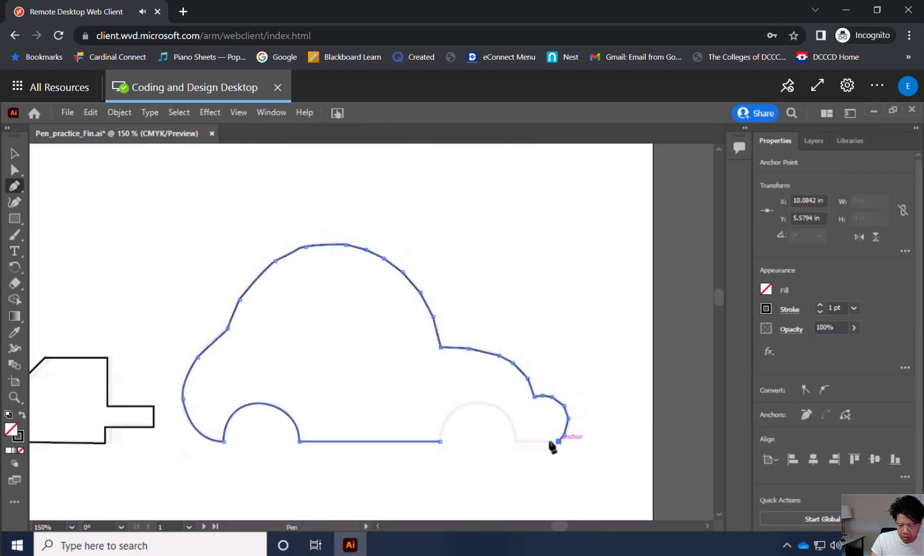
# Extend the bottom edge to X 9.58, Y 5.65 in and close the car path with a curve over the front wheel arch.
pyautogui.click(515, 441)
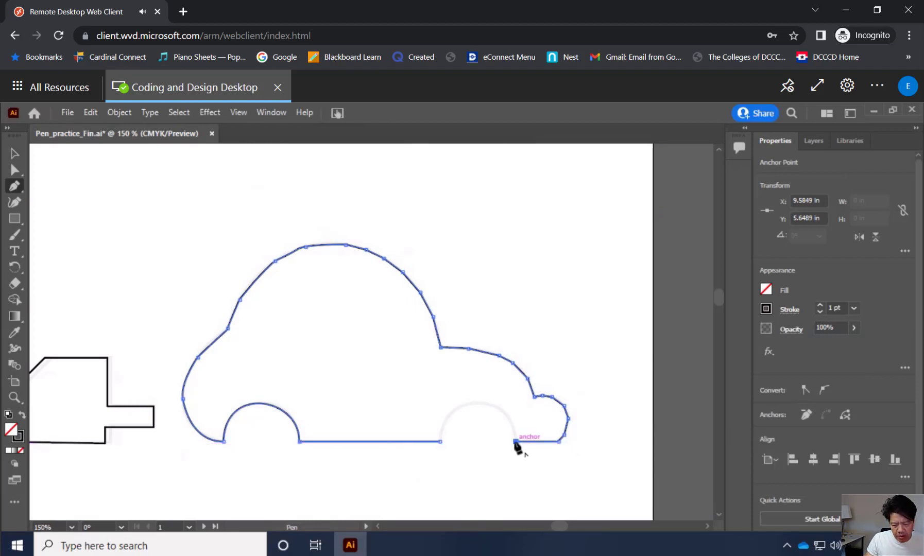
pyautogui.moveTo(515, 441); pyautogui.dragTo(516, 403)
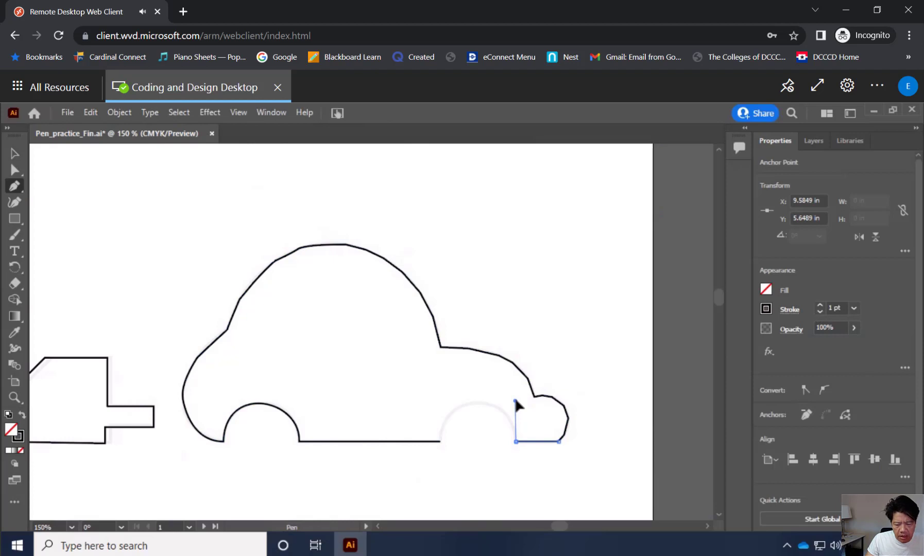
pyautogui.moveTo(501, 400); pyautogui.dragTo(514, 406)
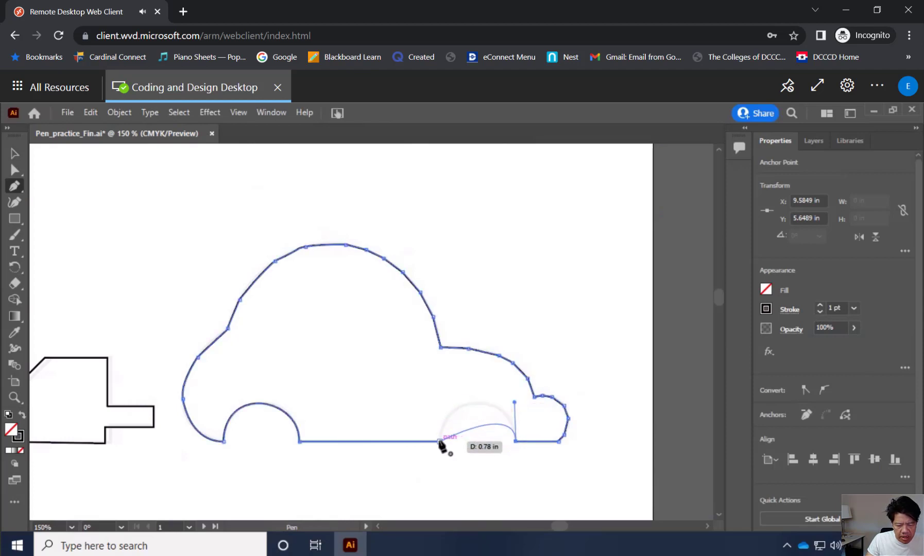
pyautogui.moveTo(440, 442); pyautogui.dragTo(433, 511)
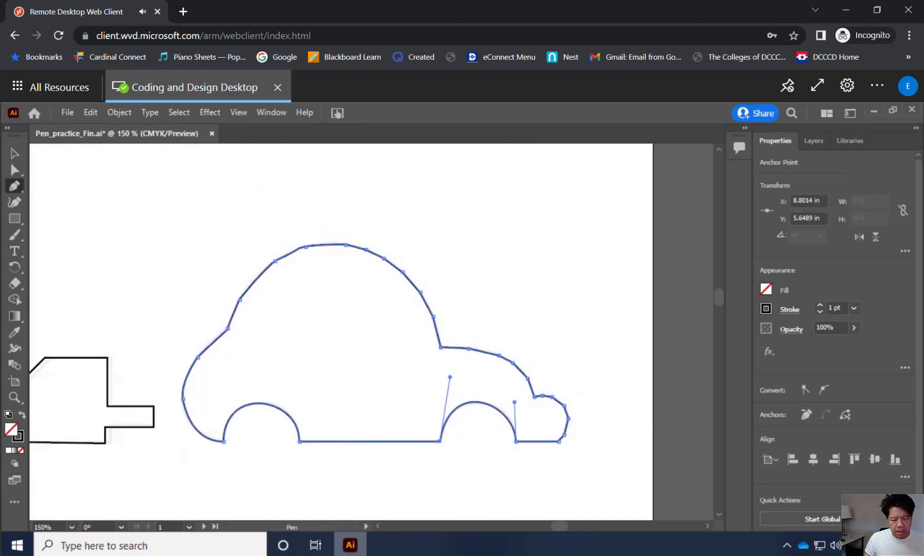
# Place a single anchor in the empty area at about X 10.71, Y 5.97 in, and switch to the Direct Selection tool.
pyautogui.moveTo(350, 545)
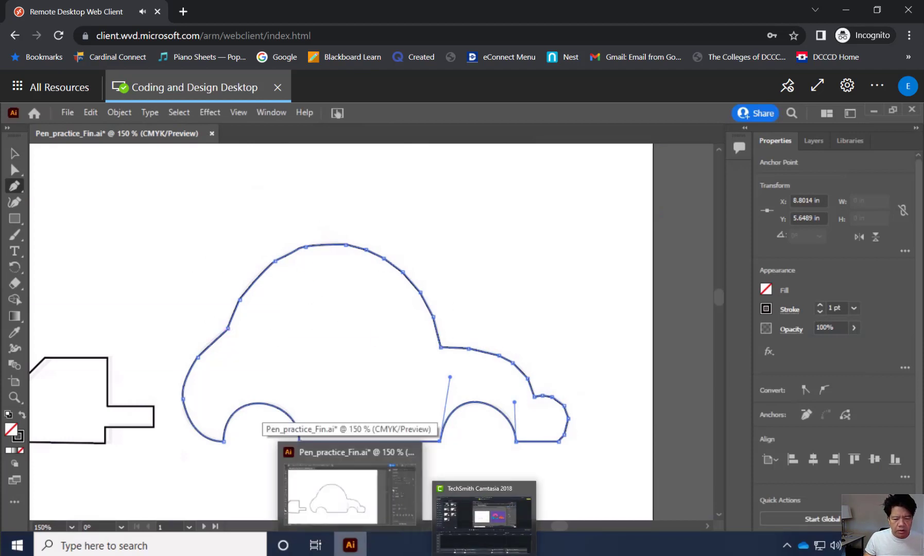
pyautogui.click(626, 473)
pyautogui.moveTo(626, 474); pyautogui.dragTo(631, 476)
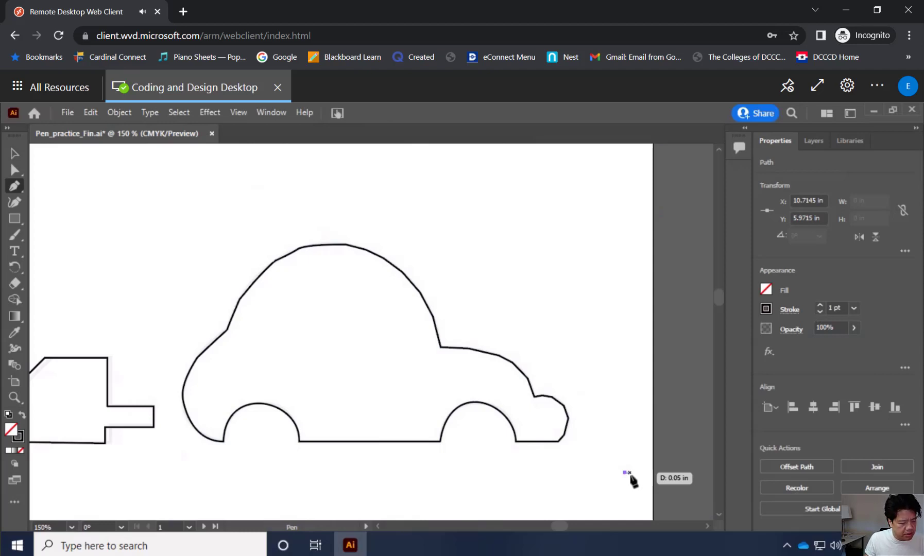
pyautogui.click(15, 169)
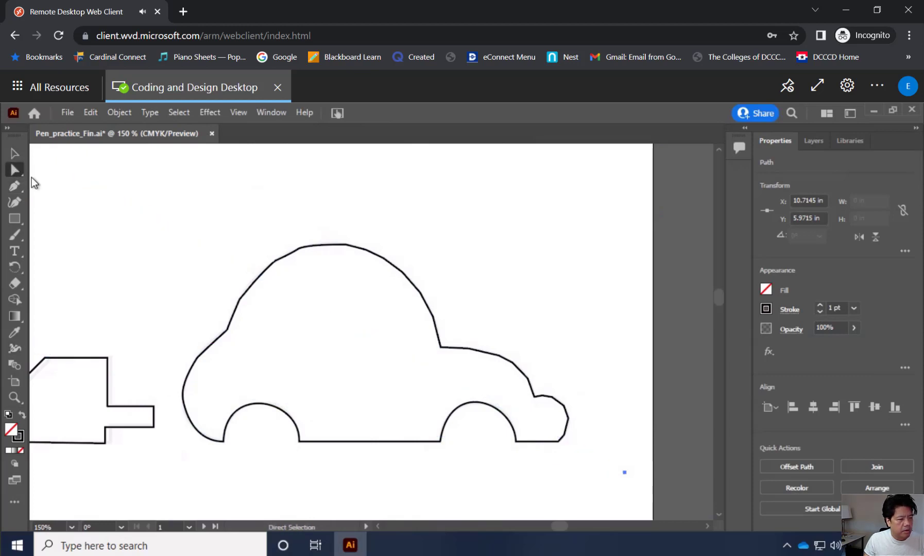